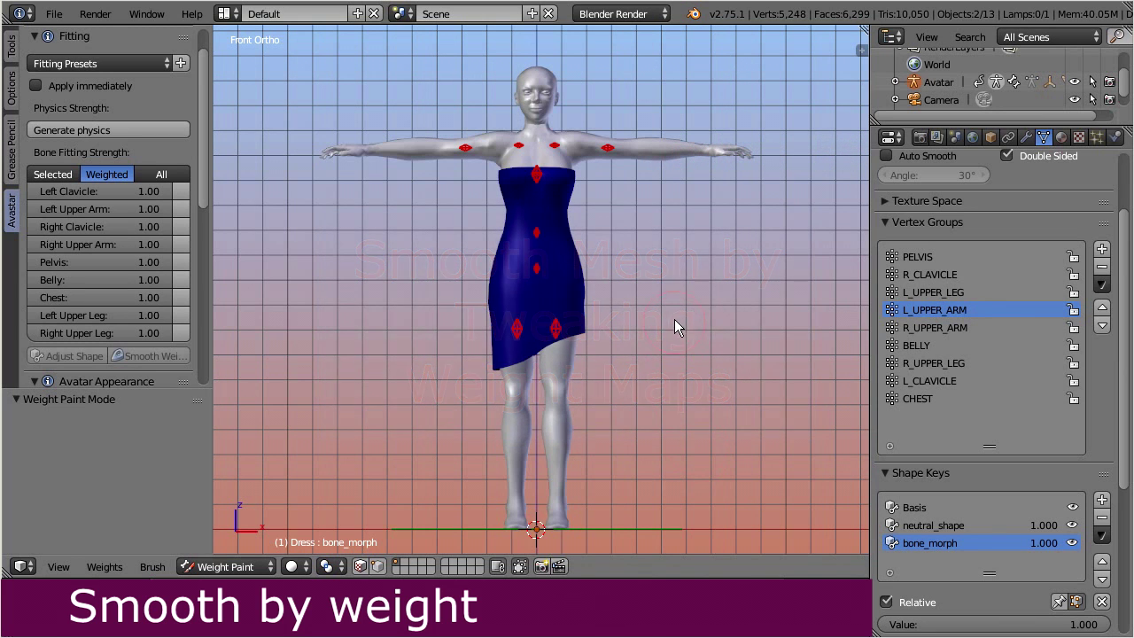
Step: Set the avatar's fitted Belly Size to 100 and inspect the dress around the belly from the side
scroll(667, 306, up, 2)
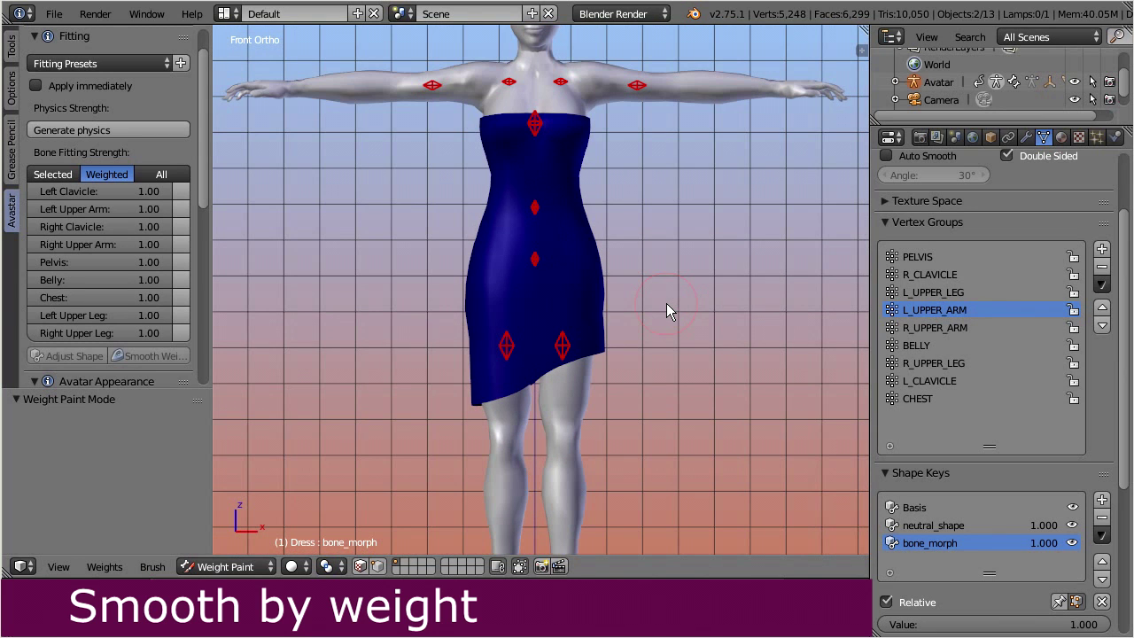
drag(204, 164, 213, 335)
middle_drag(442, 335, 562, 332)
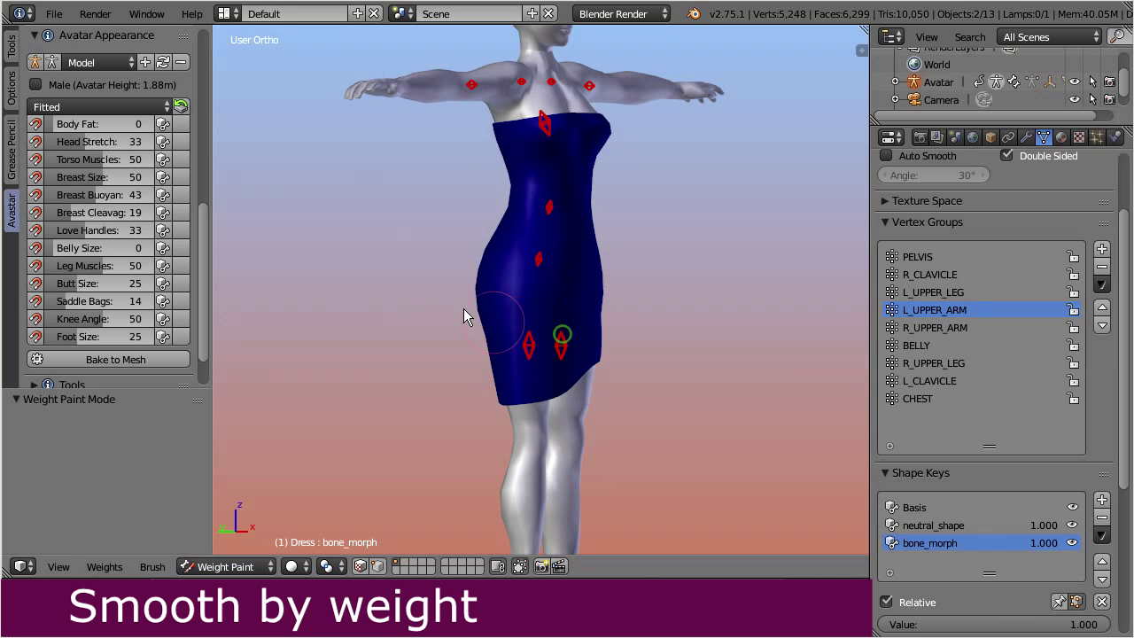
click(51, 248)
drag(50, 248, 190, 248)
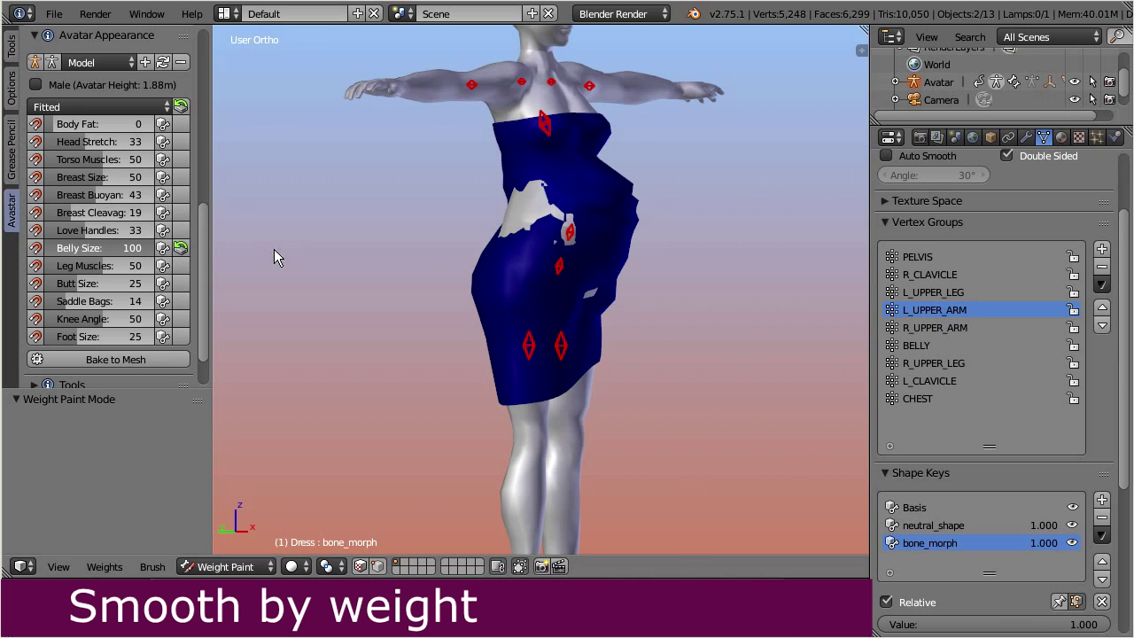
middle_drag(520, 261, 581, 273)
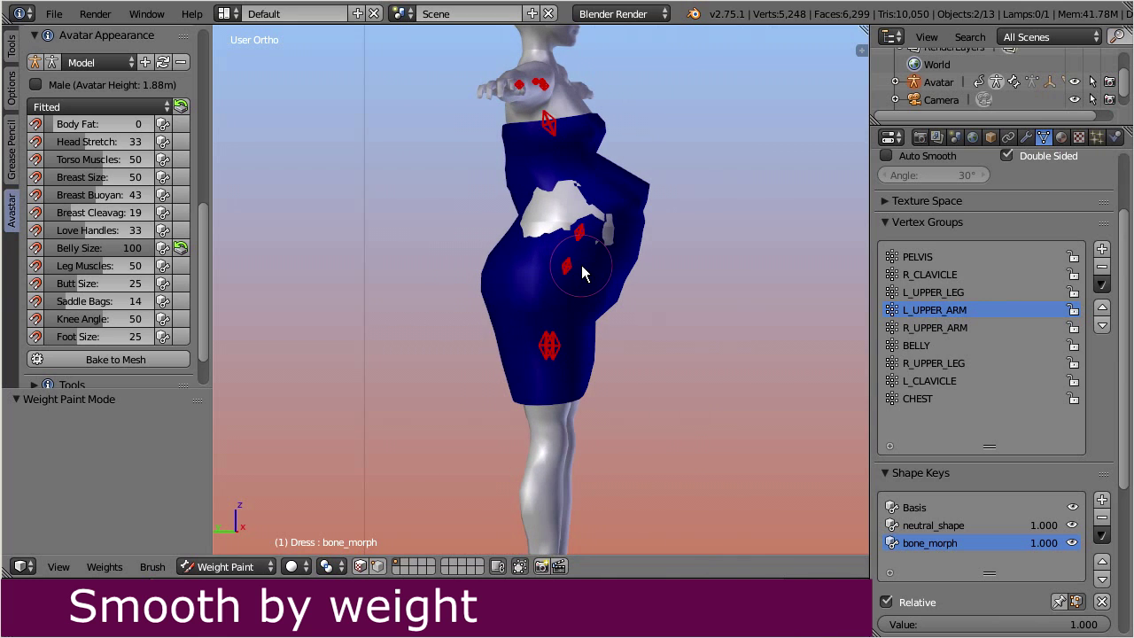
Step: Select the Belly fitting bone and smooth its weights on the dress twice
drag(203, 296, 210, 137)
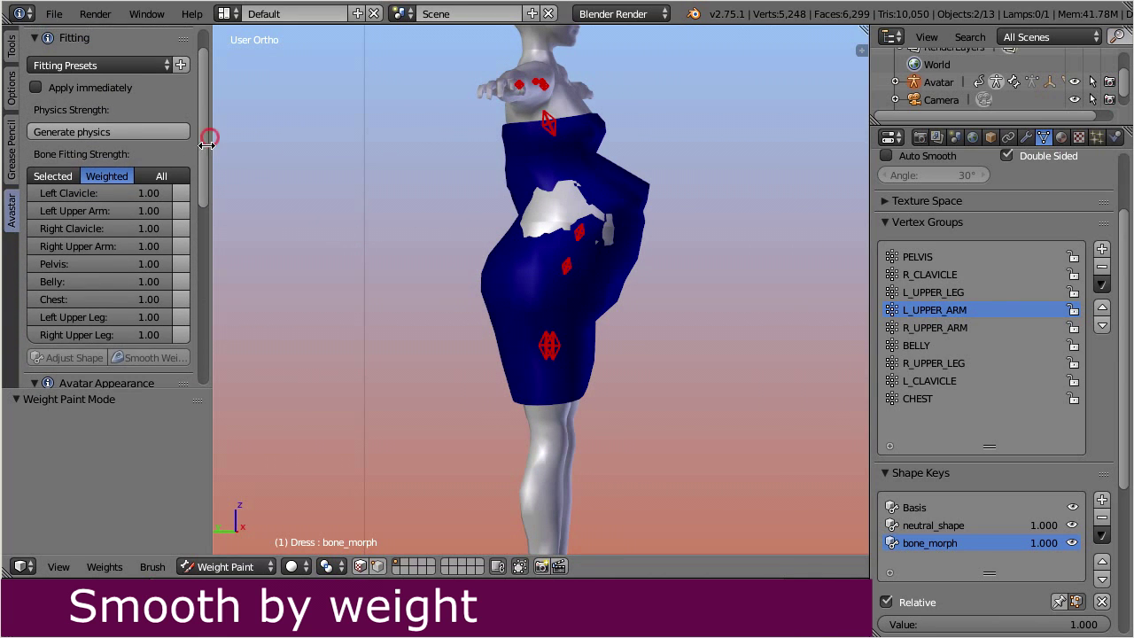
click(181, 281)
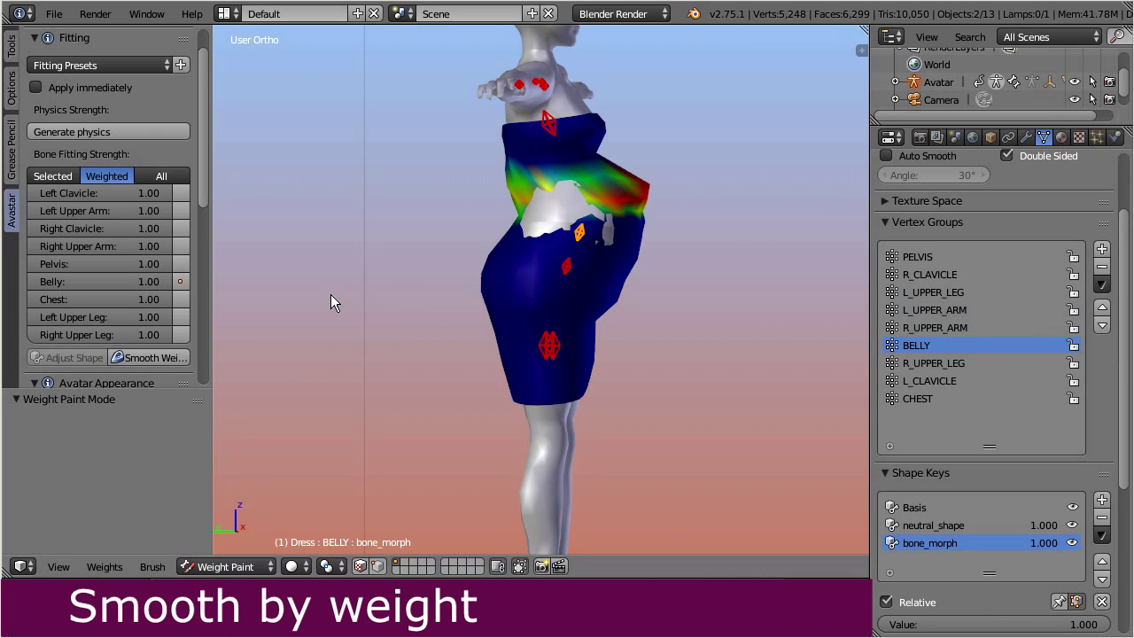
scroll(628, 257, up, 3)
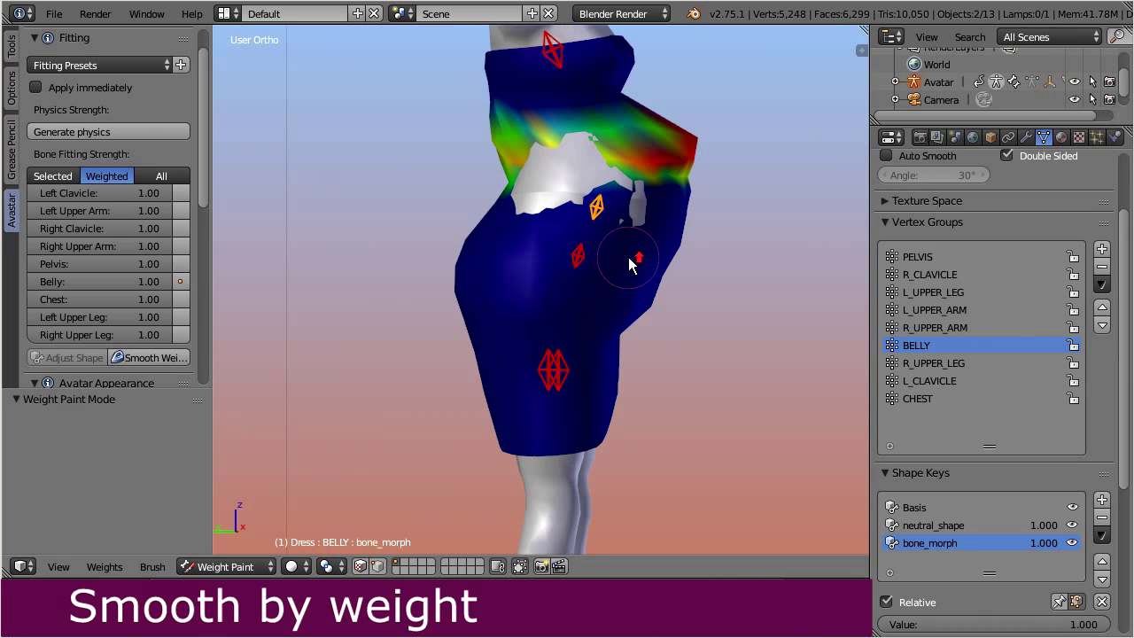
shift+middle_drag(629, 264, 630, 332)
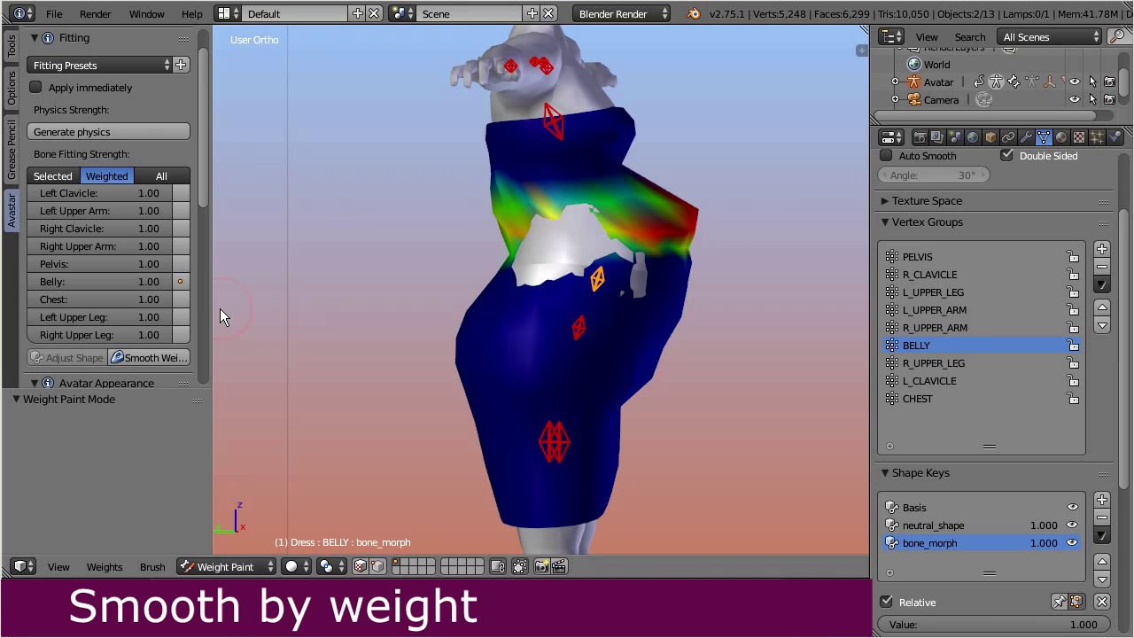
drag(213, 309, 238, 309)
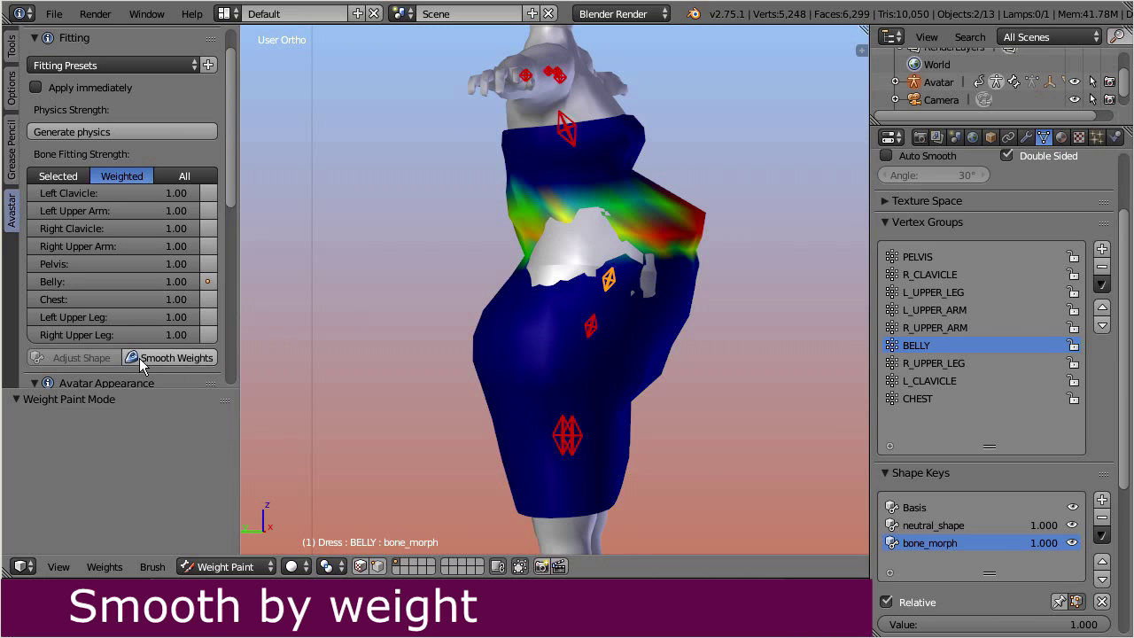
click(208, 359)
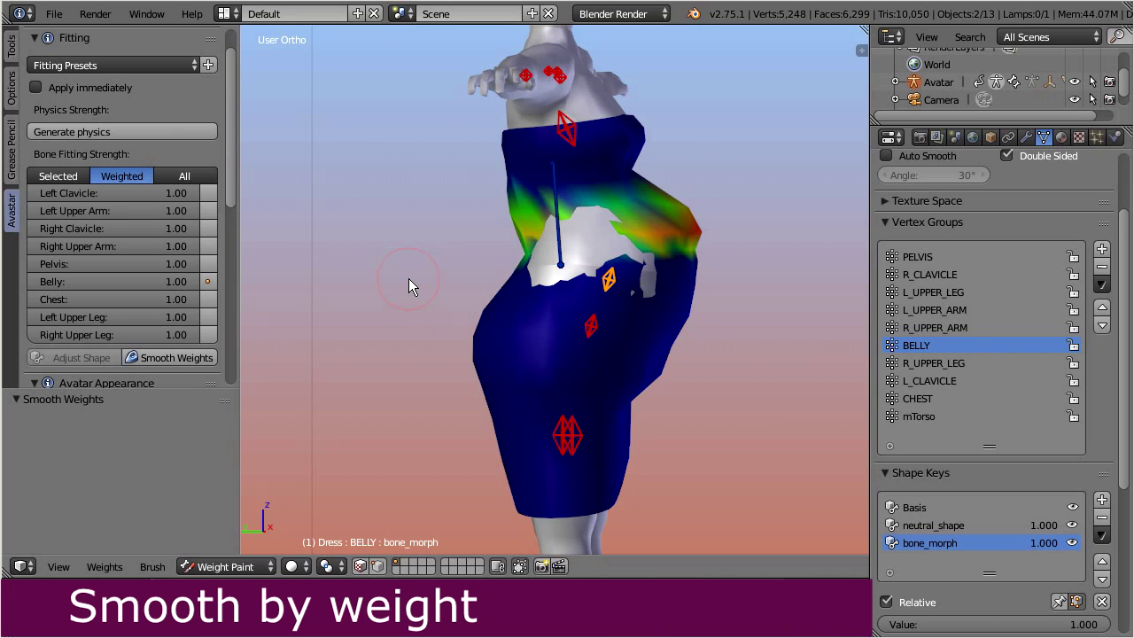
click(200, 357)
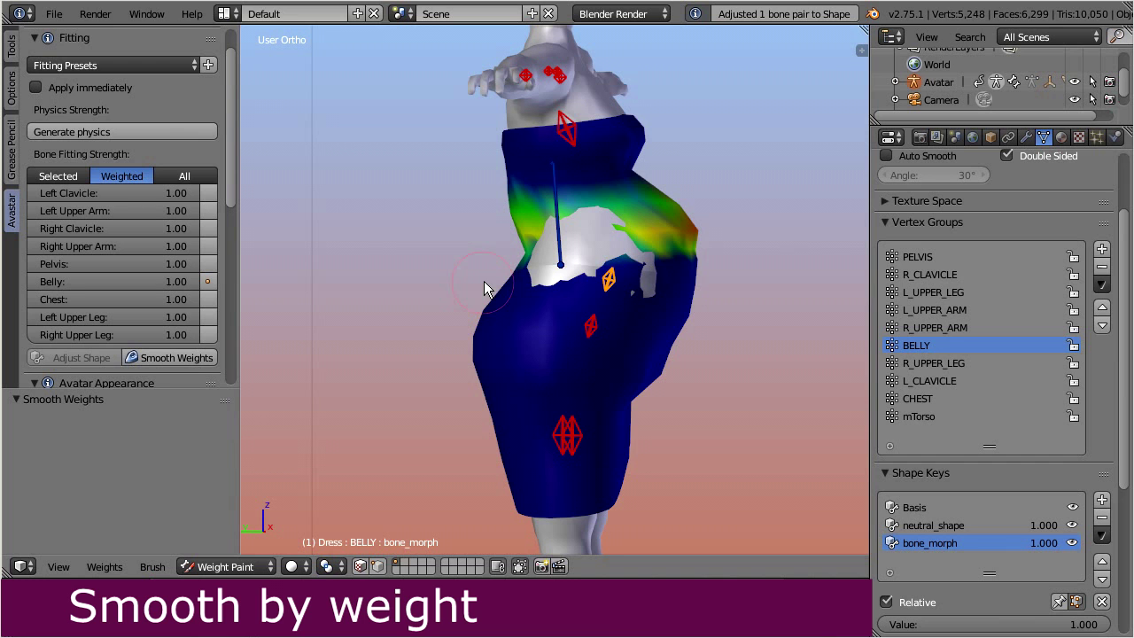
Step: Add the Chest and Pelvis bones to the fitting selection and smooth the weights of all three twice
middle_drag(661, 311, 303, 304)
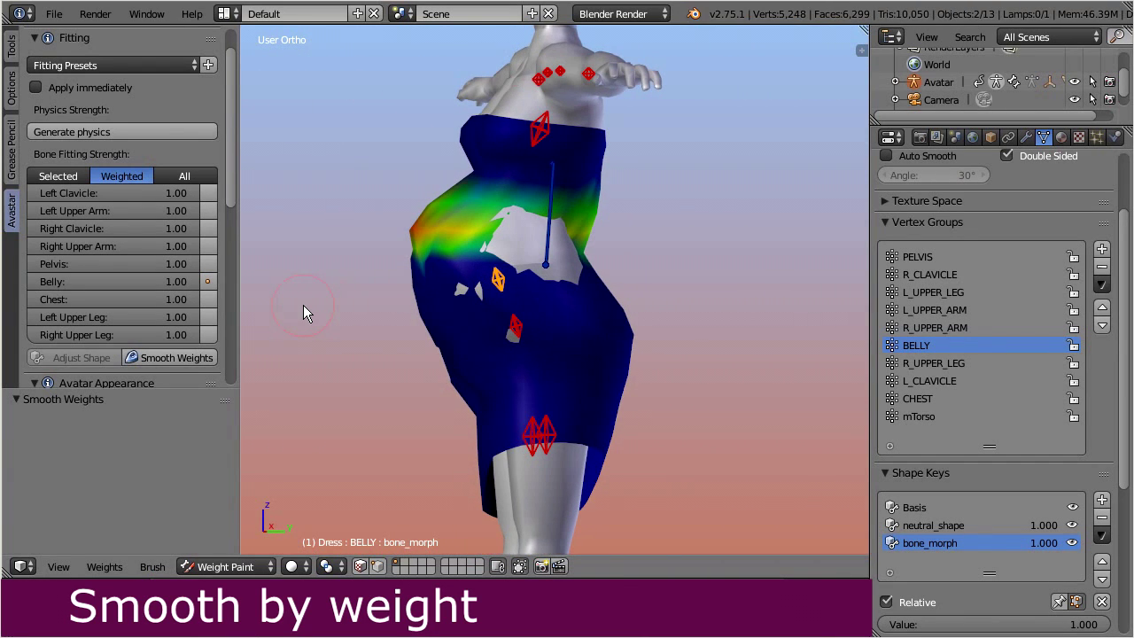
click(208, 298)
click(208, 263)
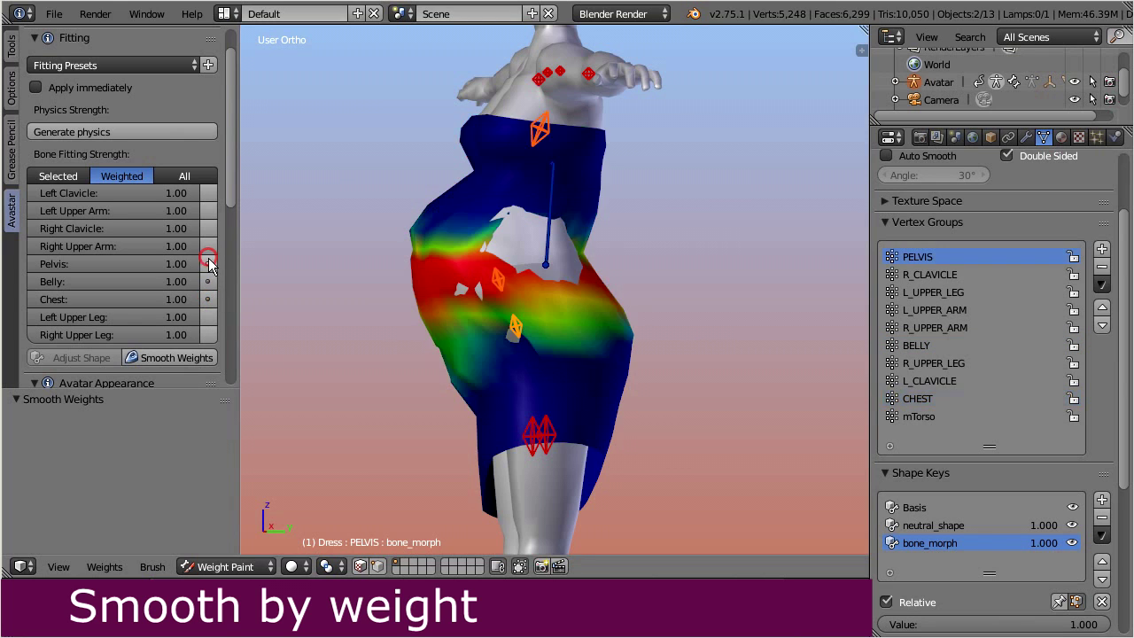
click(201, 362)
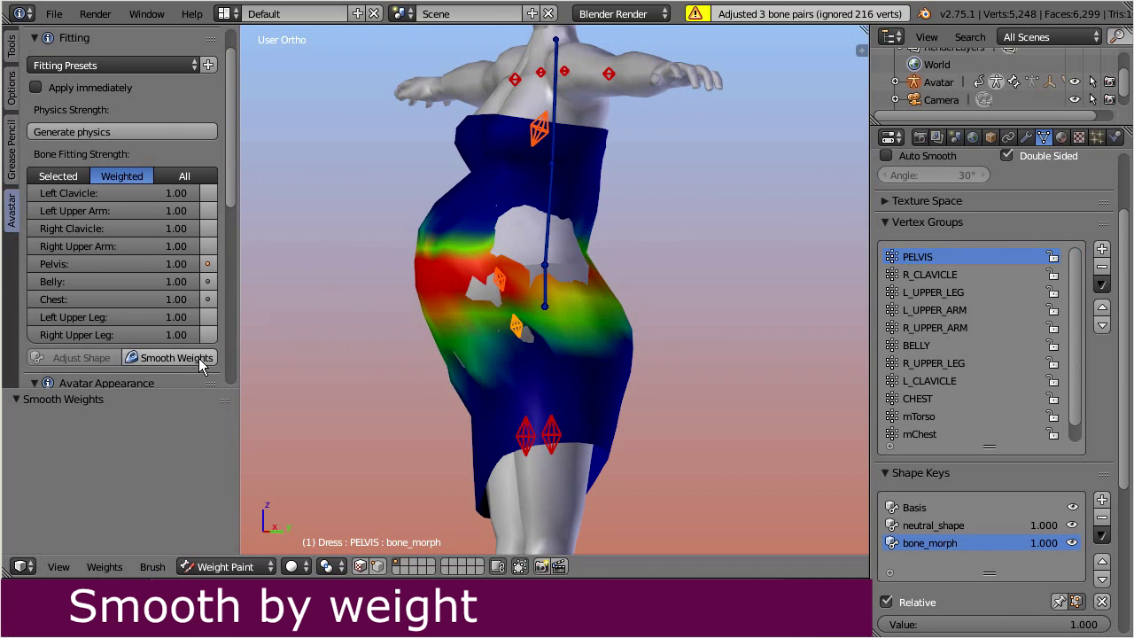
click(199, 359)
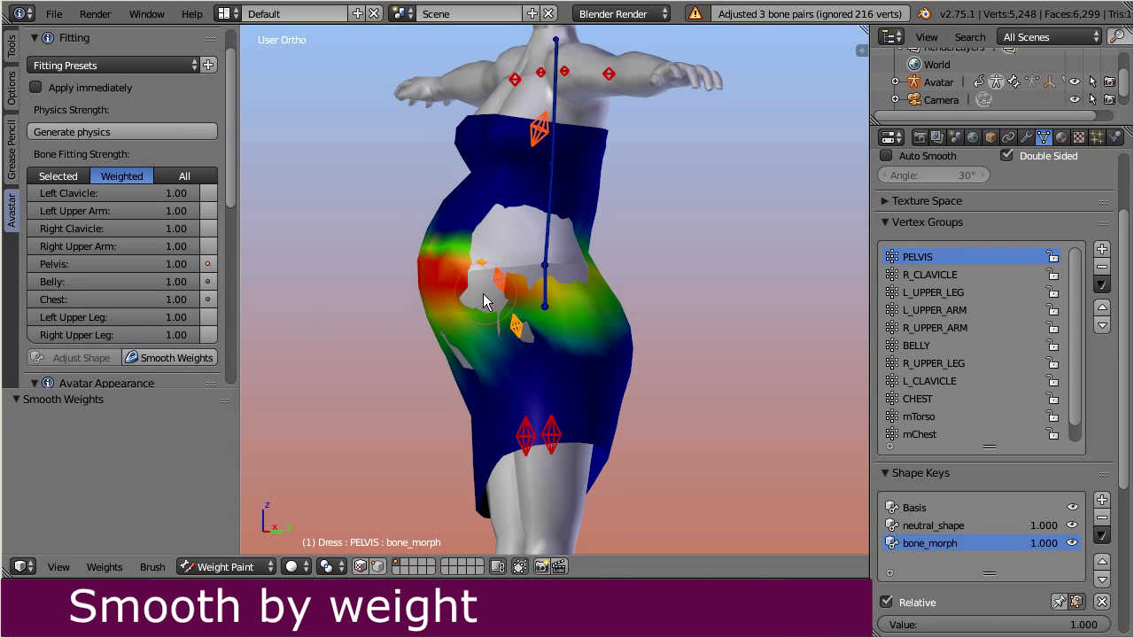
Step: Set the avatar's Belly Size to 0 and check the dress from the front
middle_drag(486, 296, 524, 310)
drag(232, 128, 33, 267)
click(179, 268)
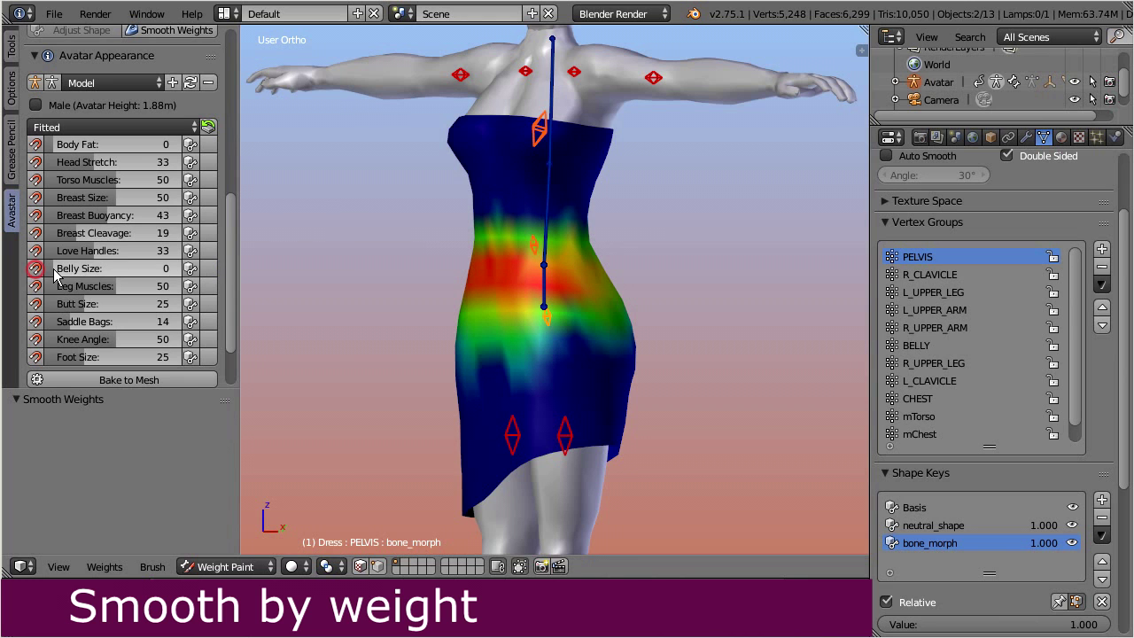
middle_drag(519, 308, 655, 304)
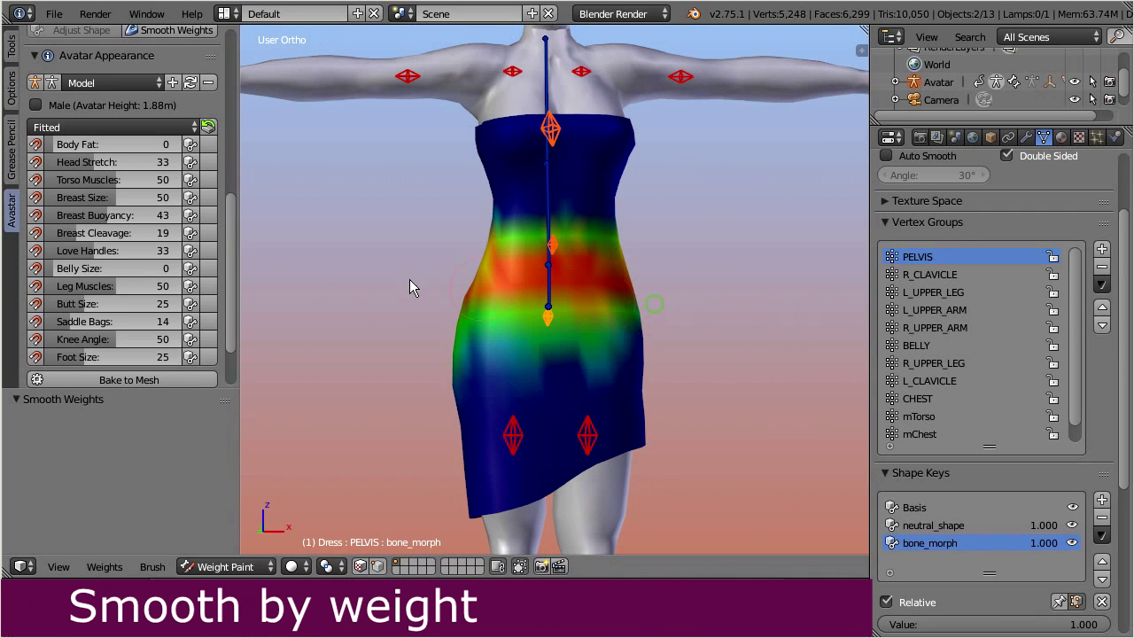
Step: Set the avatar's Belly Size to 100 and inspect the hole in the dress's lower front up close
click(52, 270)
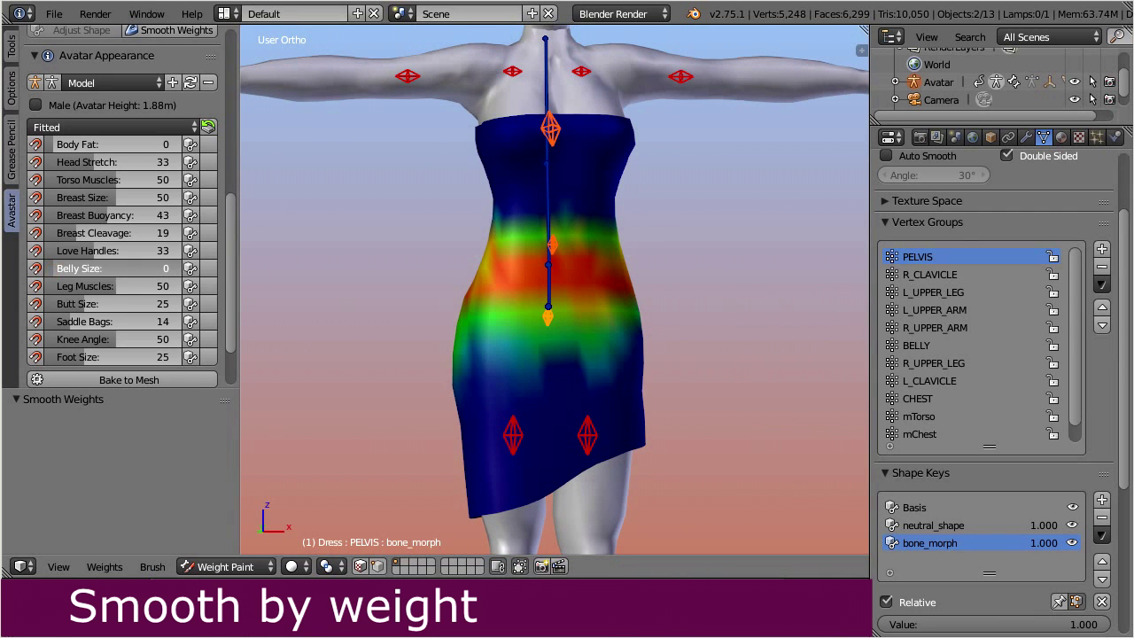
drag(51, 270, 203, 268)
middle_drag(622, 277, 615, 231)
scroll(640, 359, up, 5)
scroll(604, 252, up, 3)
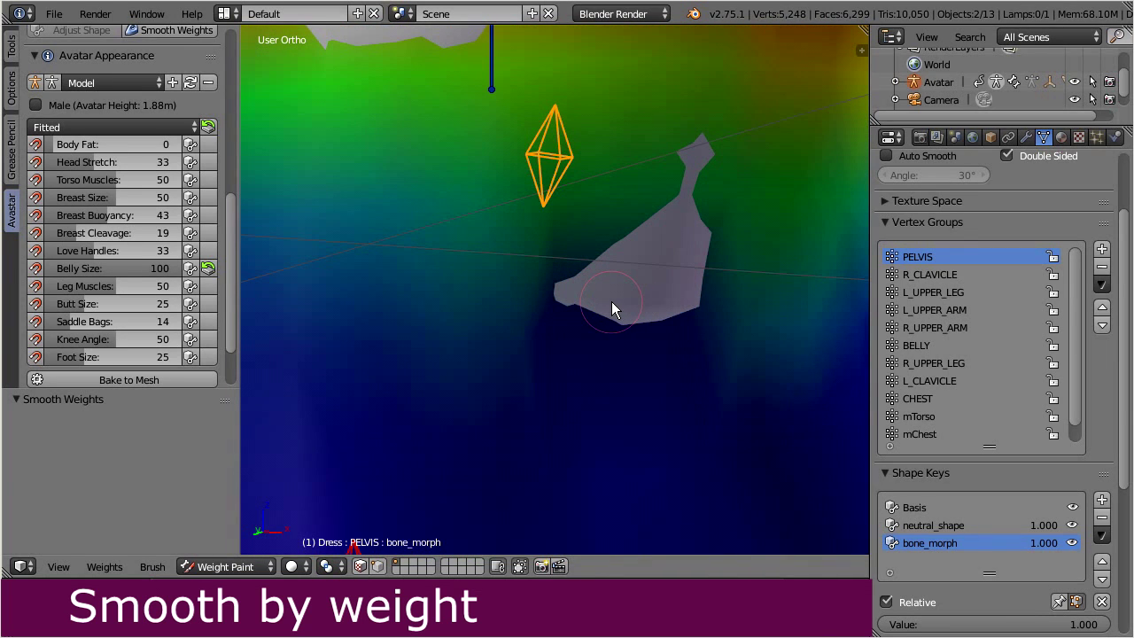
Step: Examine the mesh lines around the hole with face selection masking enabled, and turn the masking off again
click(359, 567)
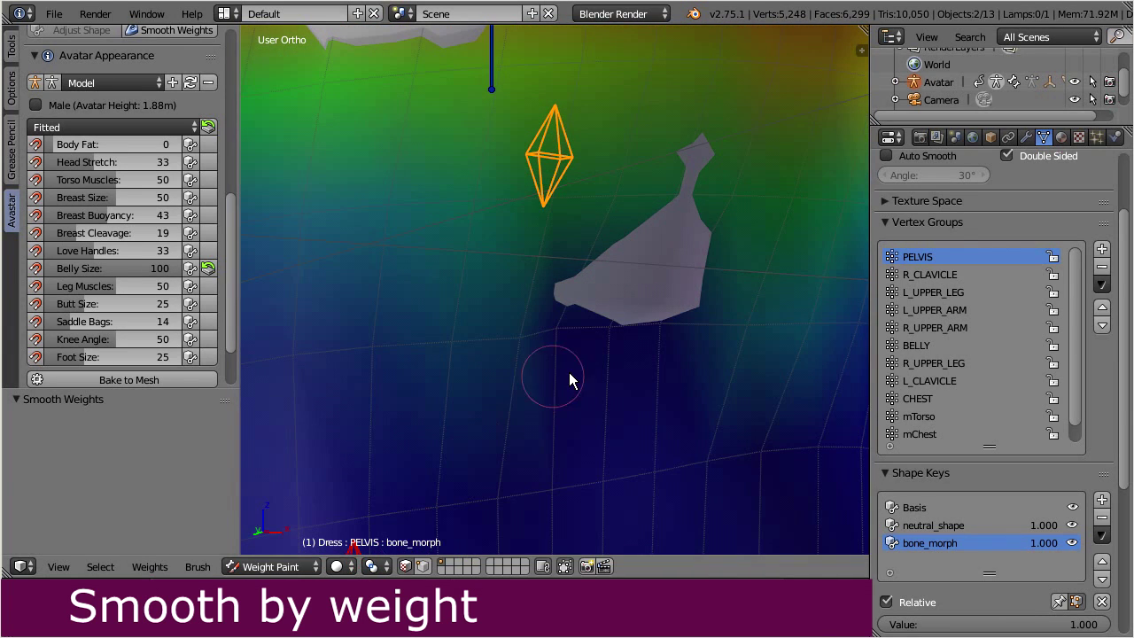
middle_drag(569, 372, 609, 366)
scroll(639, 362, down, 3)
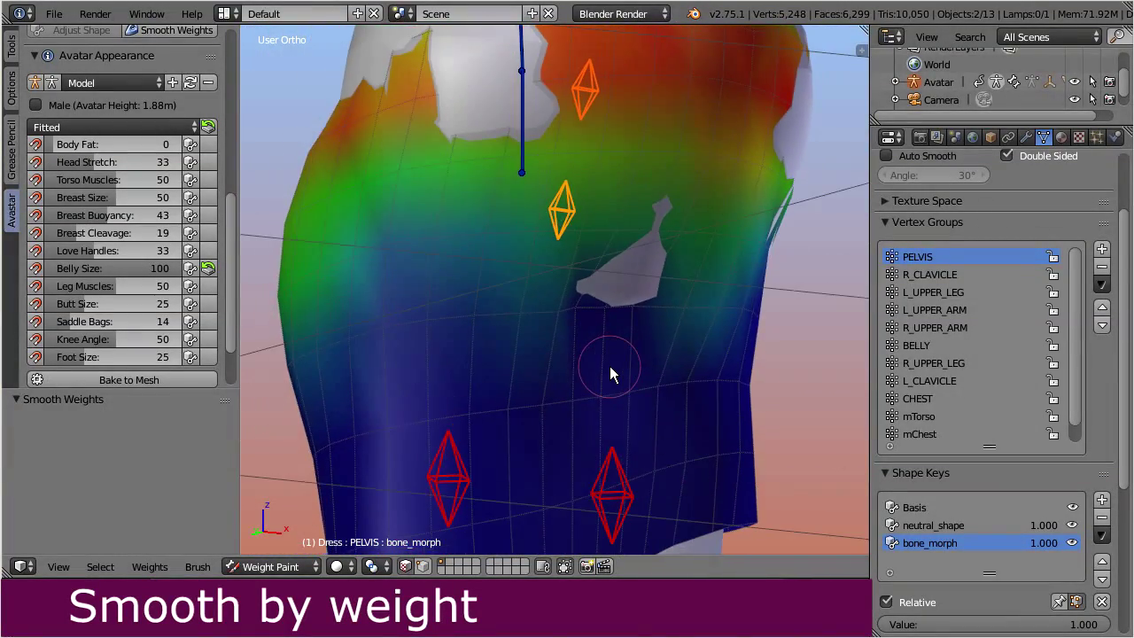
scroll(614, 366, up, 3)
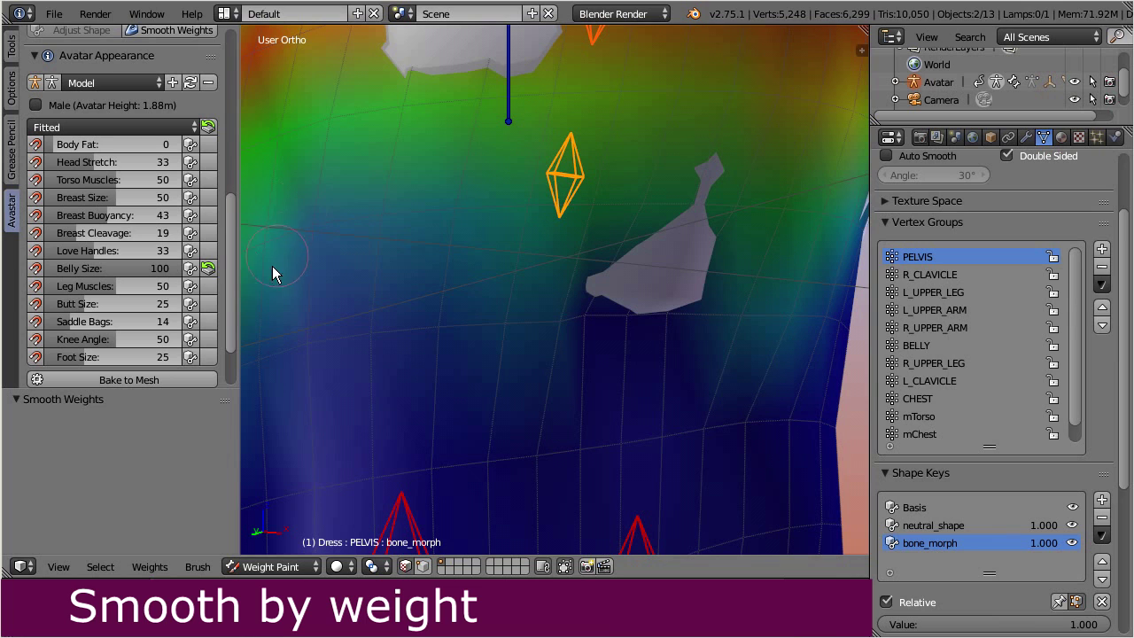
drag(231, 331, 234, 218)
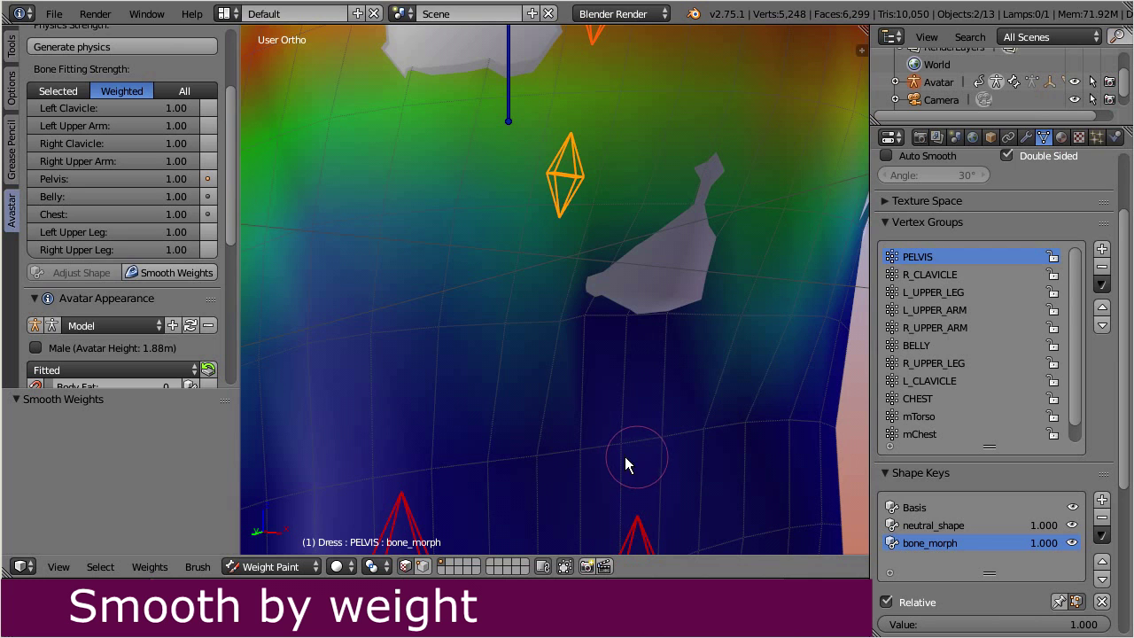
click(405, 566)
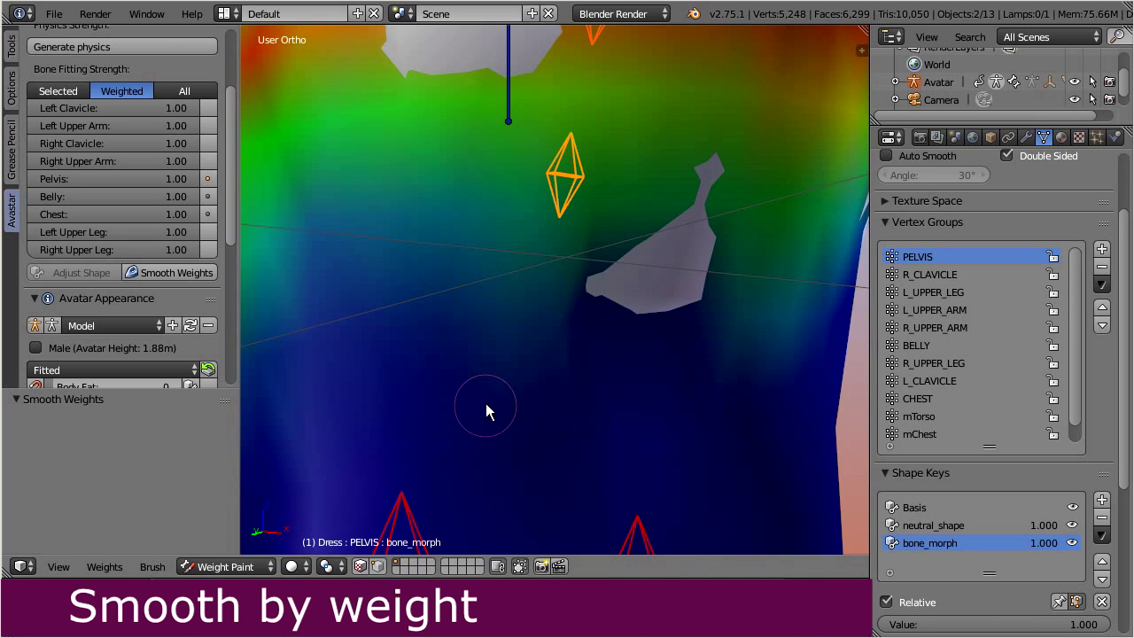
Step: Enter Edit Mode on the dress and select the three neighbouring vertices along the hole's lower edge
key(Tab)
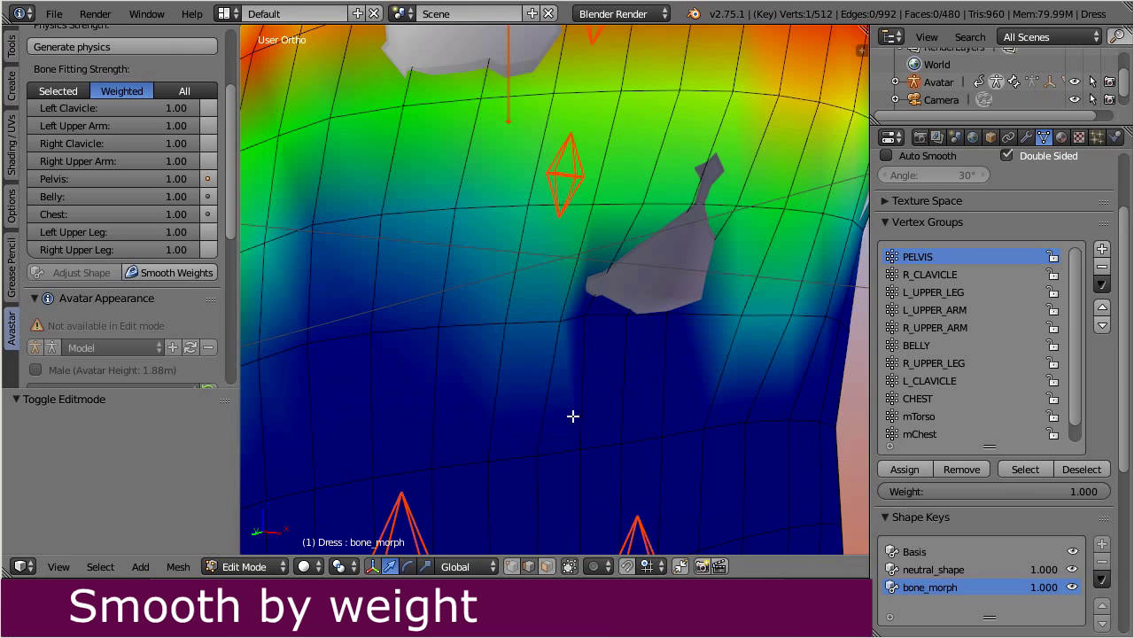
right_click(584, 315)
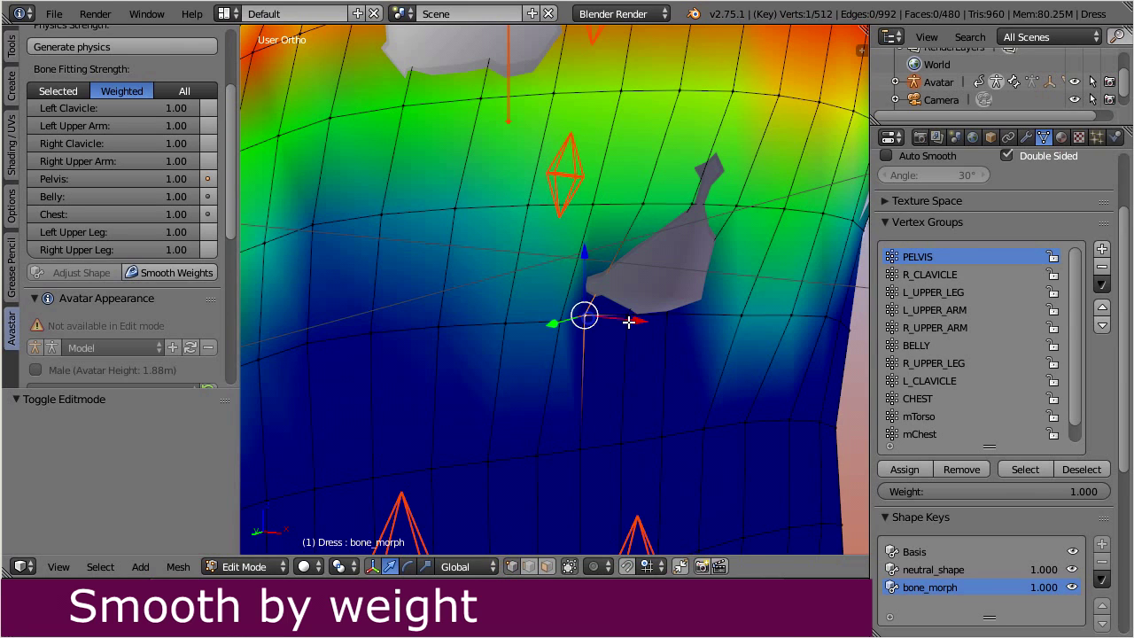
shift+right_click(628, 321)
shift+right_click(667, 321)
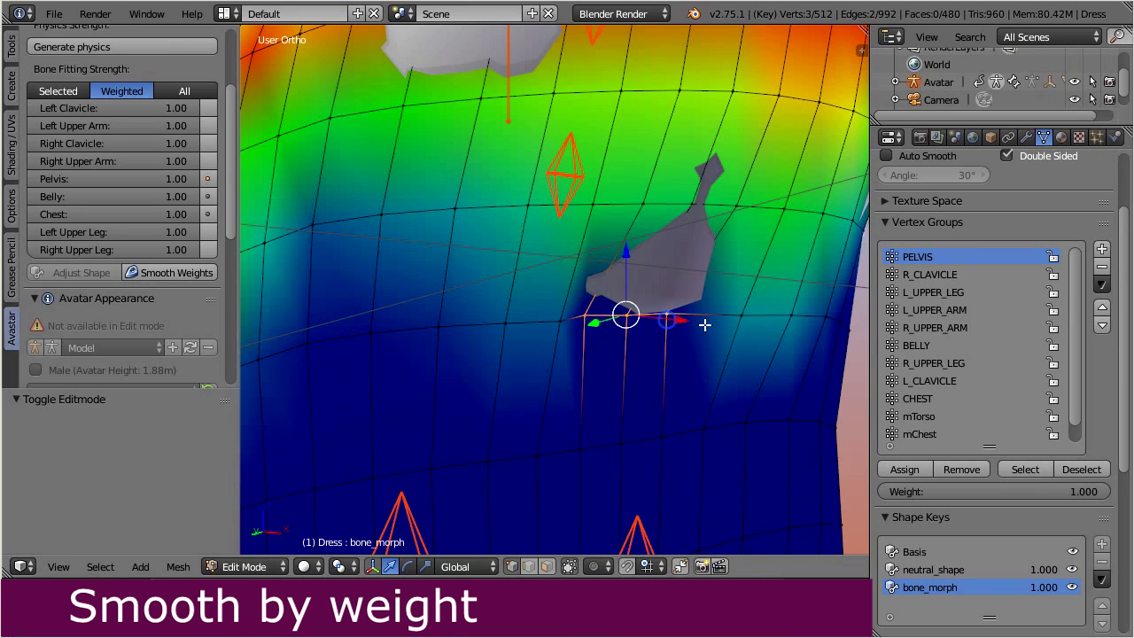
Step: Set the active vertex's PELVIS weight to 0.28 and paste that weight to the other selected vertices
click(860, 49)
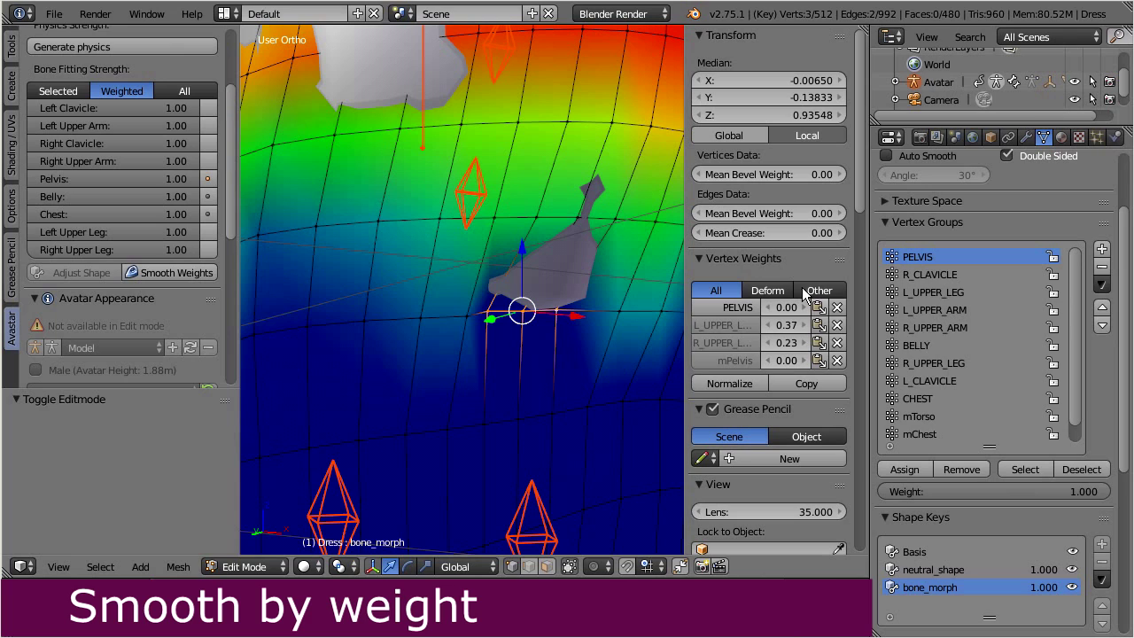
drag(784, 309, 895, 309)
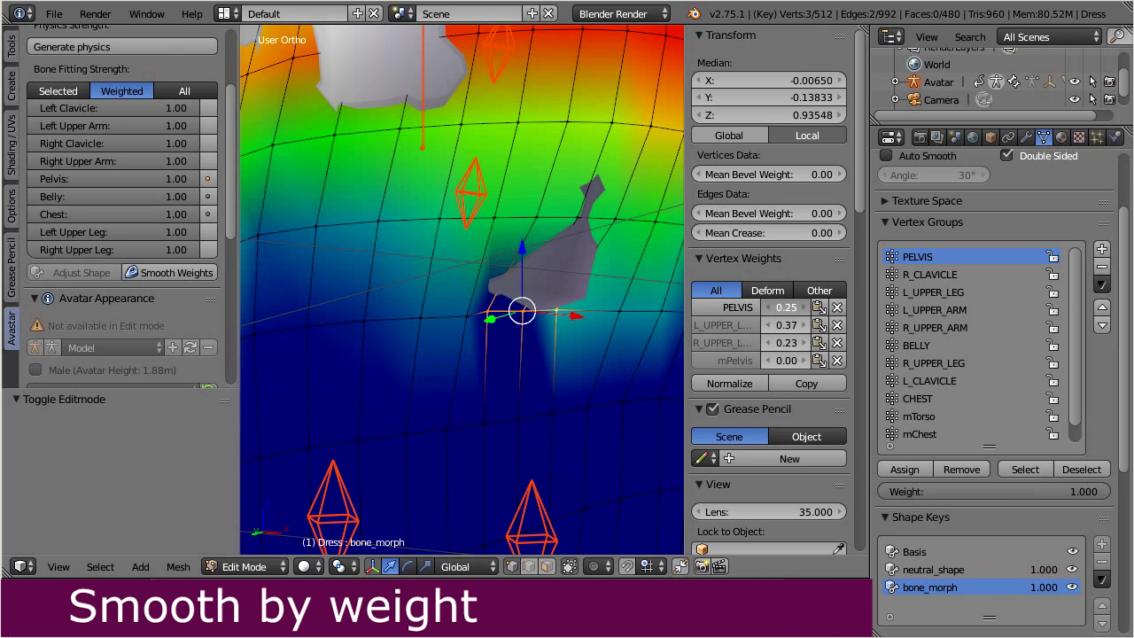
click(816, 307)
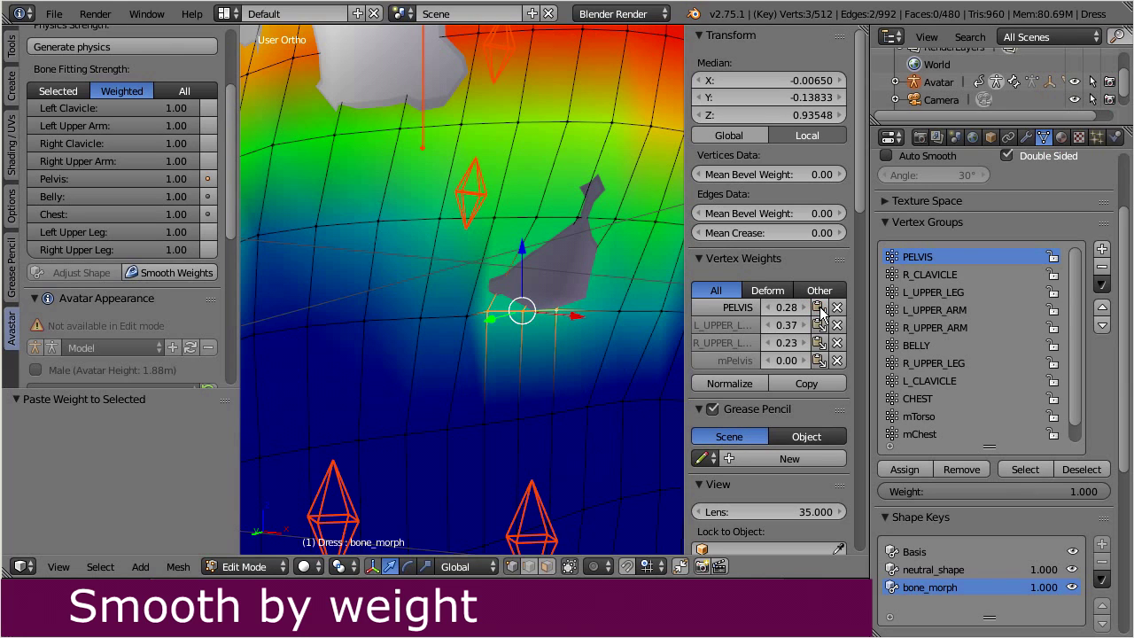
Step: Smooth the fitting weights repeatedly with the three vertices selected, checking the dress front's contour from the side
click(211, 275)
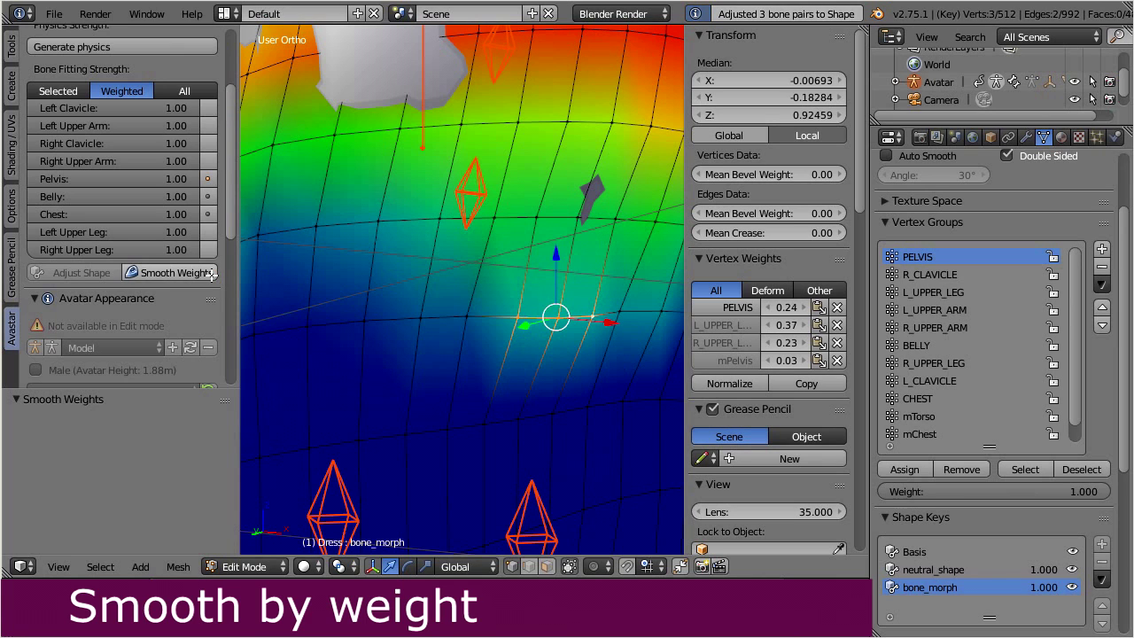
click(211, 274)
click(211, 274)
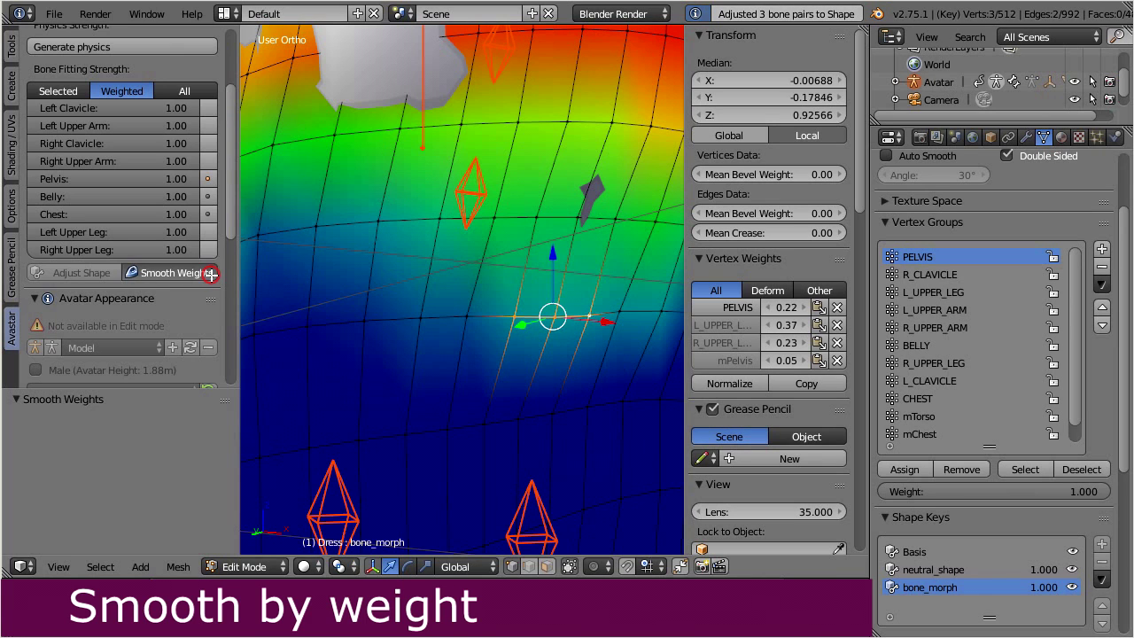
click(211, 275)
middle_drag(523, 354, 565, 360)
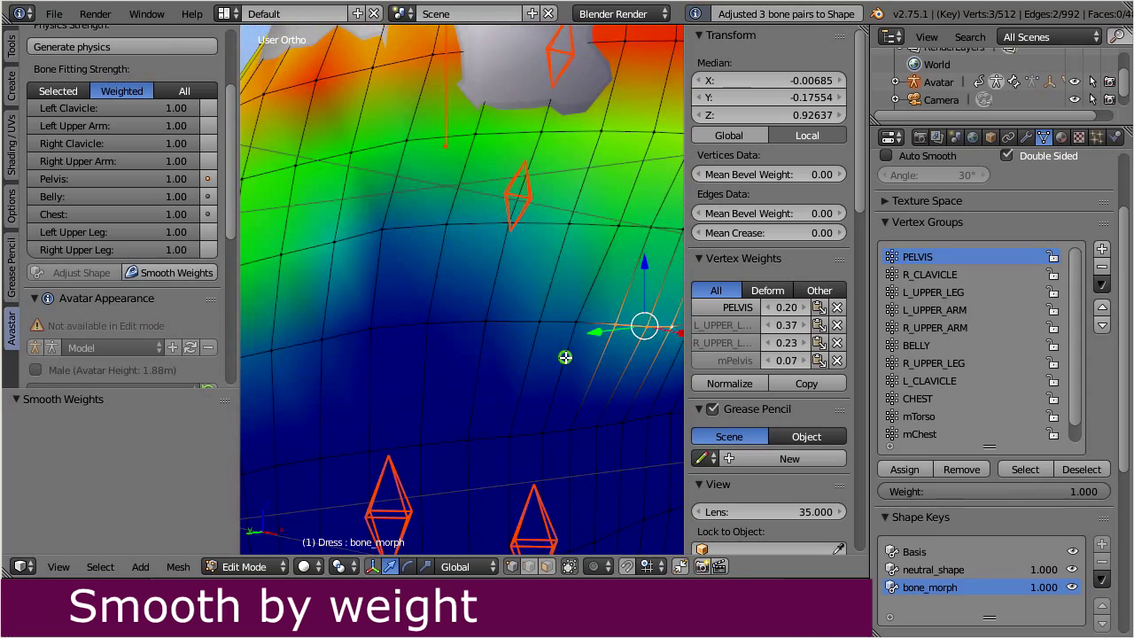
key(KP_Decimal)
mouse_move(460, 363)
middle_down()
mouse_move(420, 394)
mouse_move(473, 398)
middle_up()
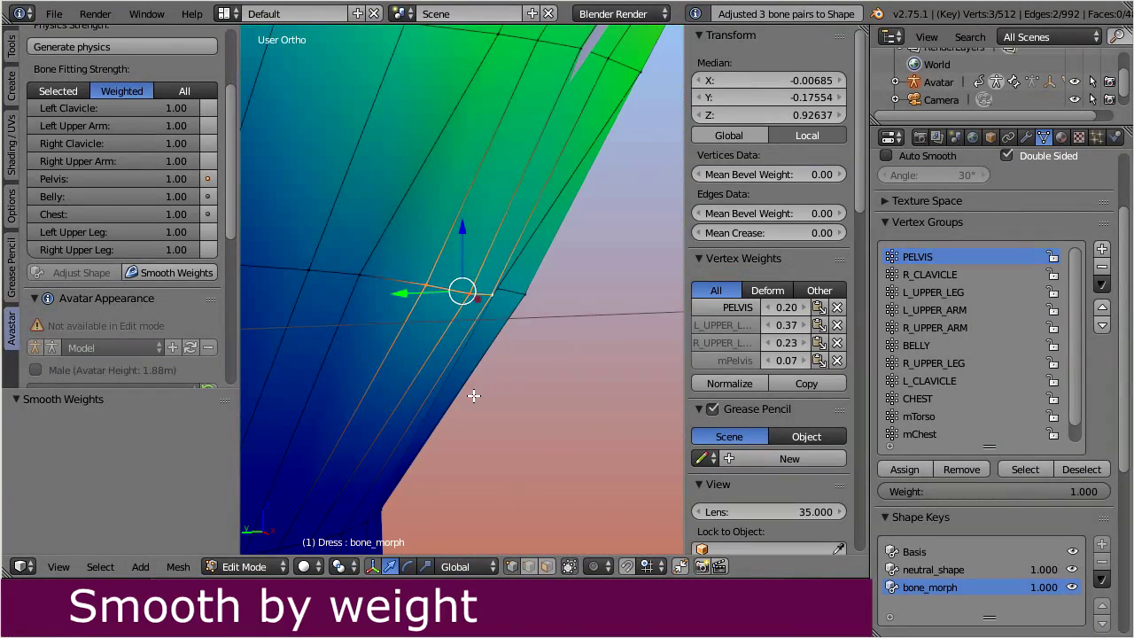
click(197, 274)
click(195, 272)
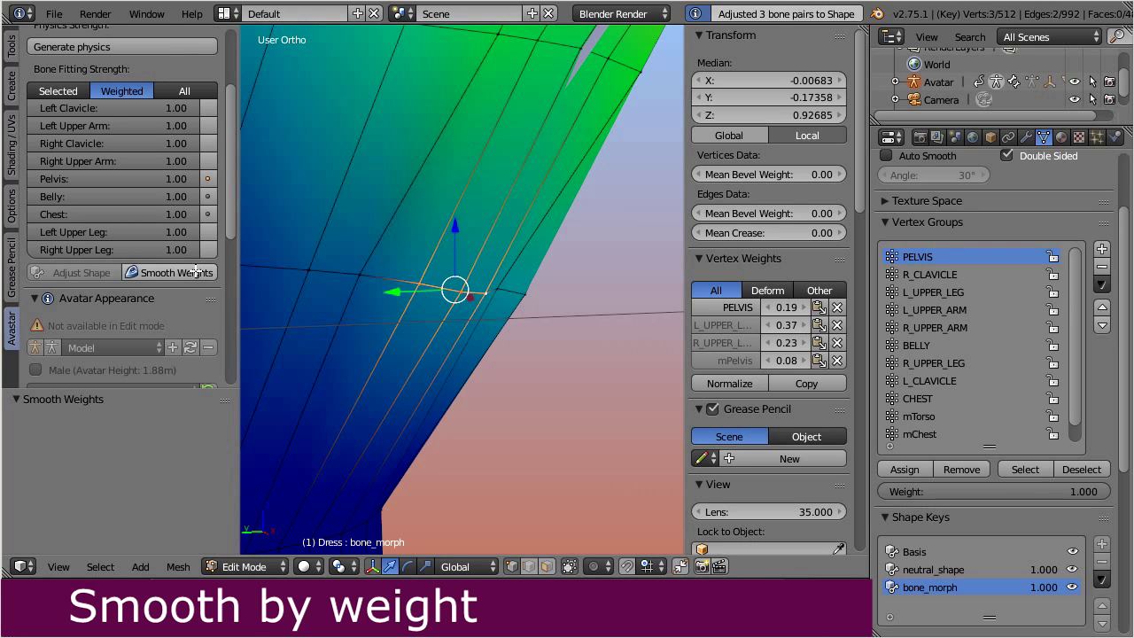
Step: Run further Smooth Weights passes on the PELVIS bone for the three selected vertices along the small hole at the dress front
click(195, 272)
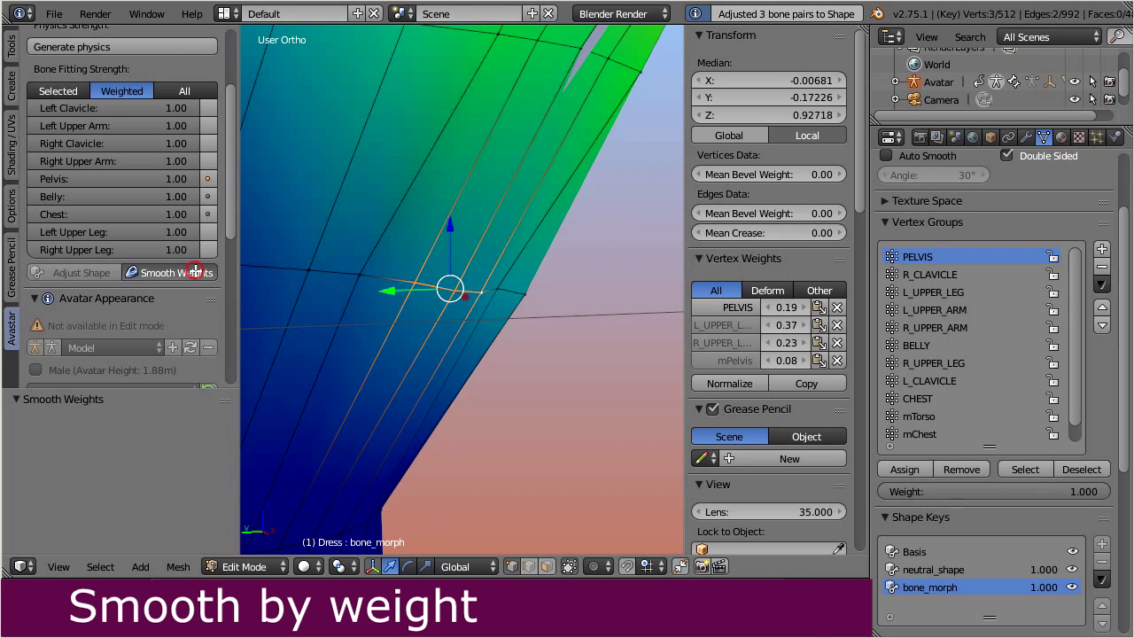
click(196, 272)
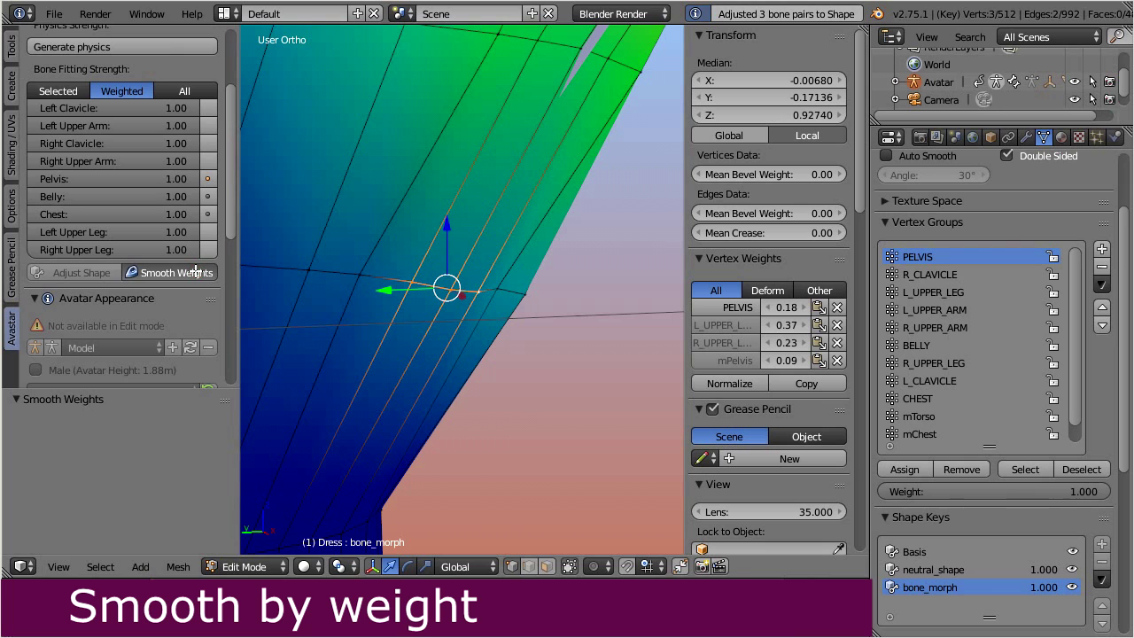
click(195, 272)
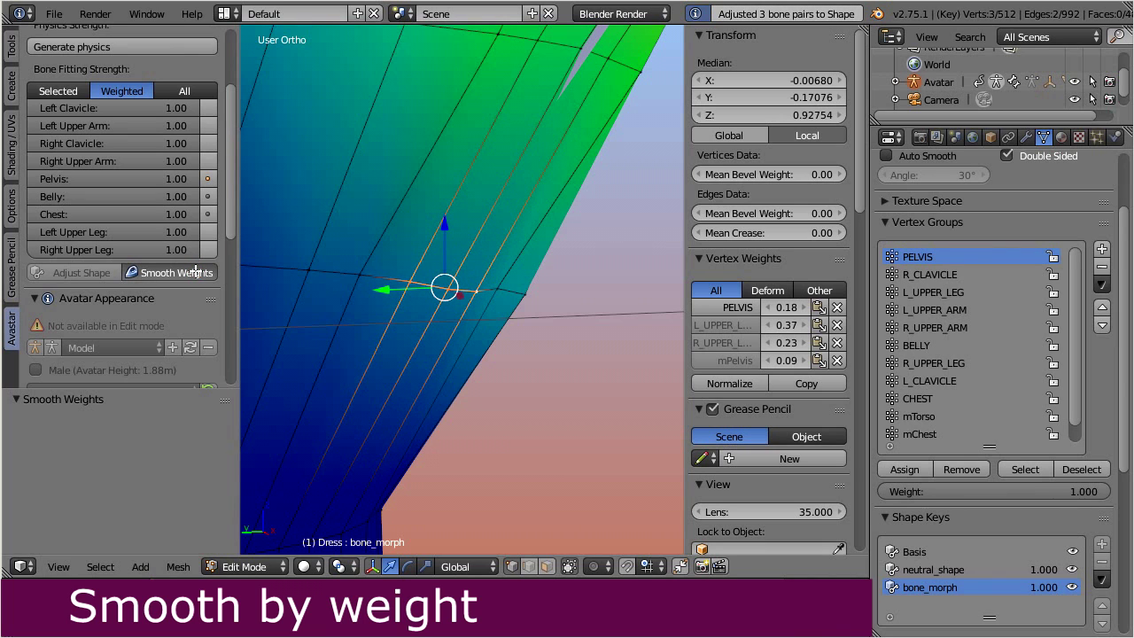
click(196, 272)
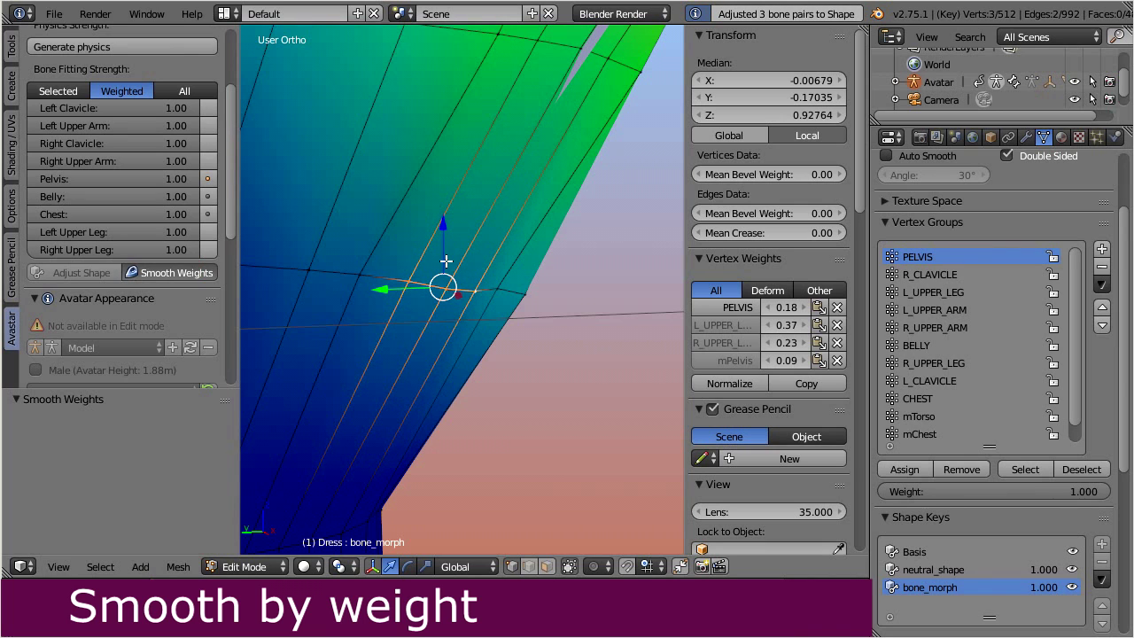
scroll(446, 262, down, 4)
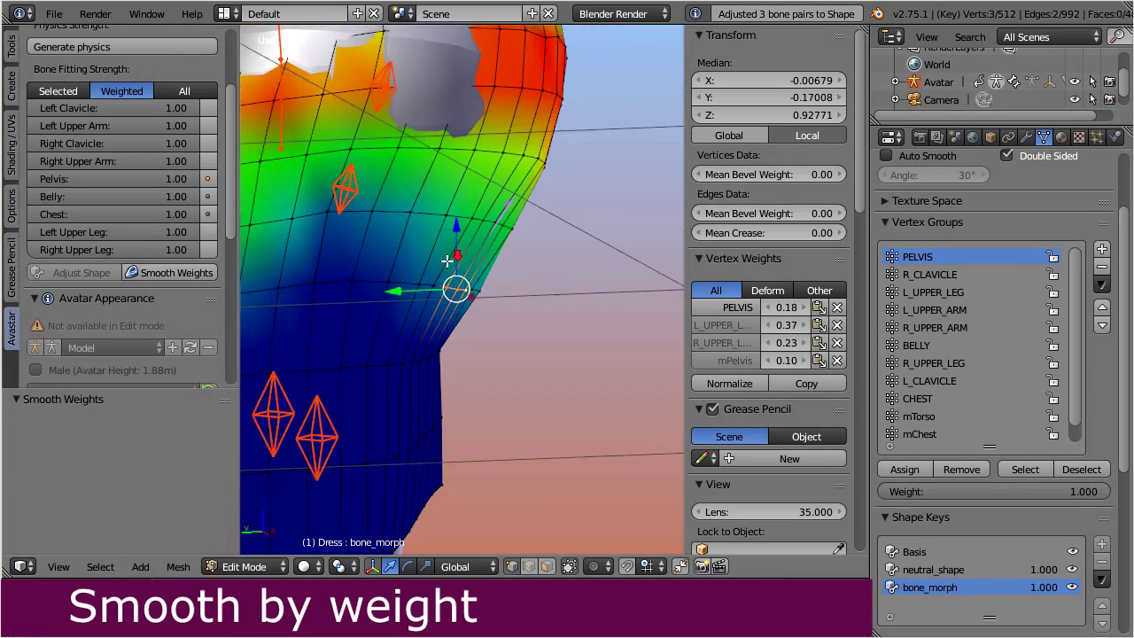
scroll(447, 262, down, 1)
Step: Select the vertex at the hole on the dress's hip, set its PELVIS weight to 0.21, and smooth its weights repeatedly
middle_drag(456, 240, 328, 237)
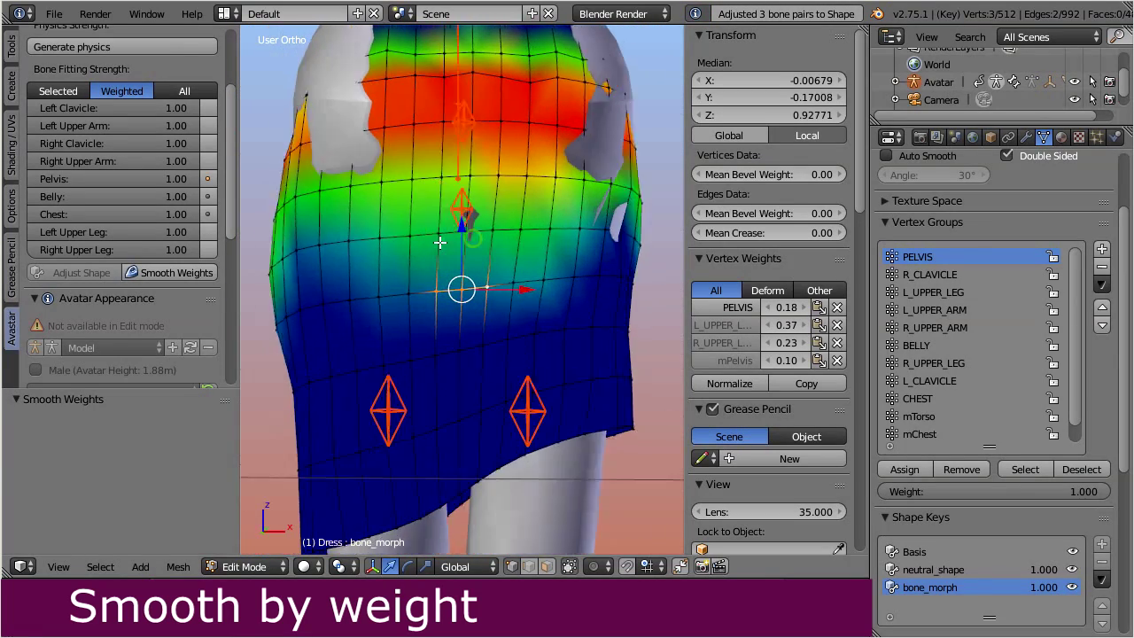
key(KP_6)
key(KP_6)
key(KP_6)
right_click(640, 221)
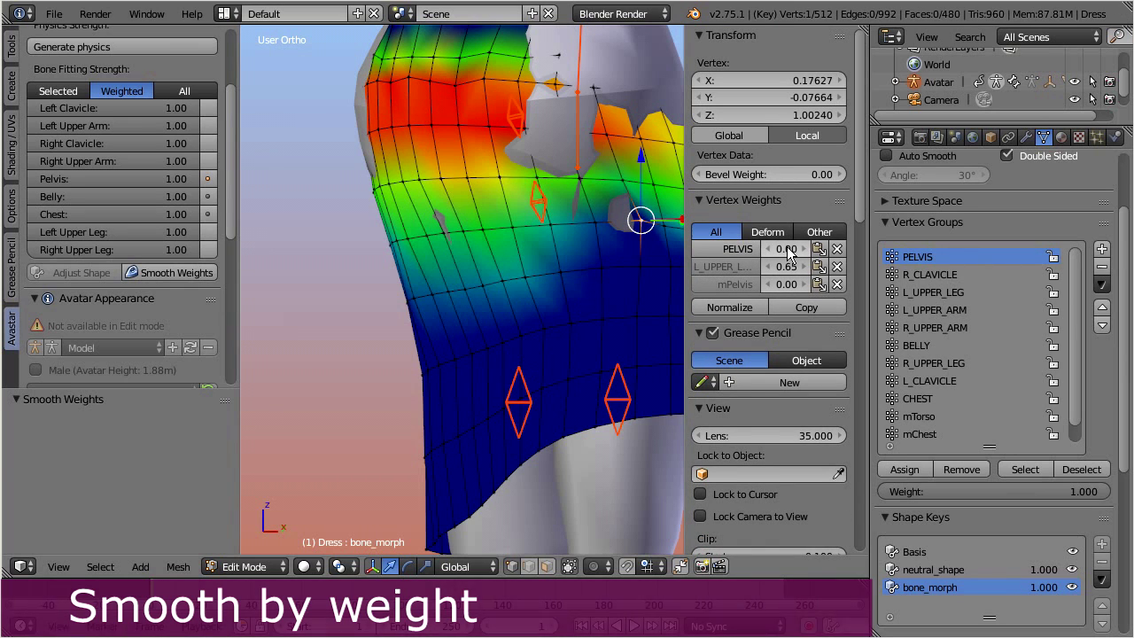
drag(788, 249, 881, 249)
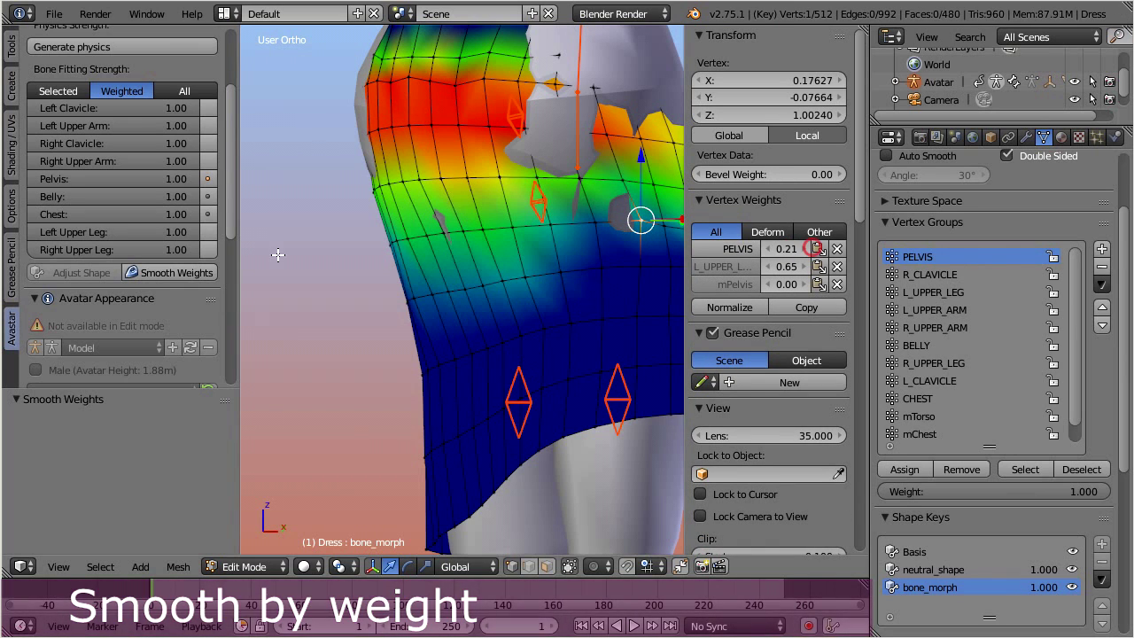
click(157, 273)
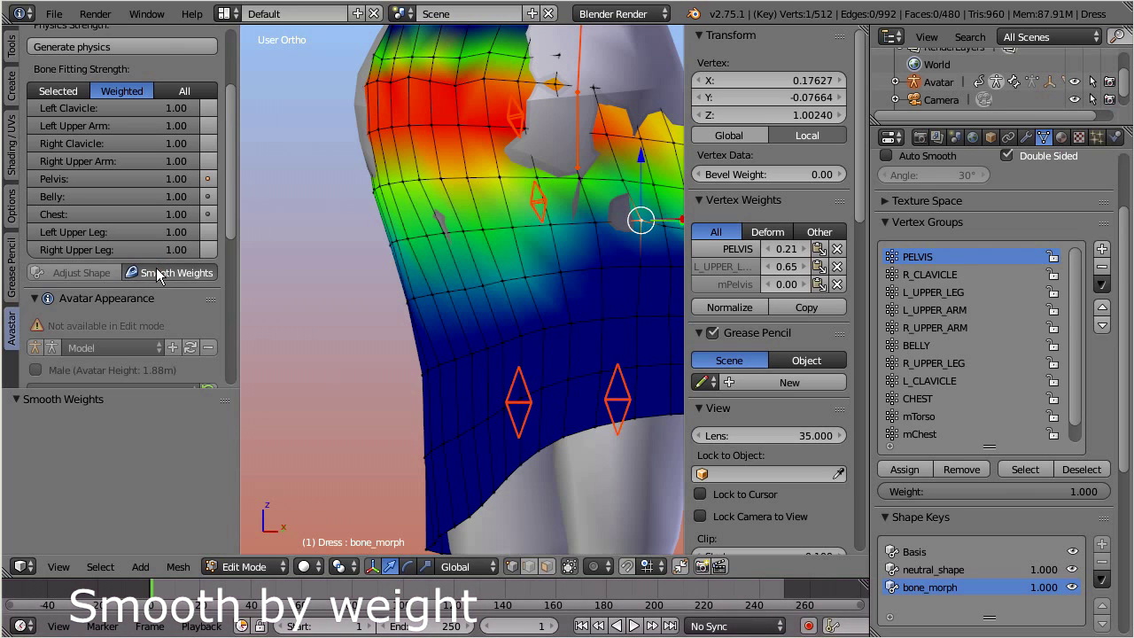
click(157, 273)
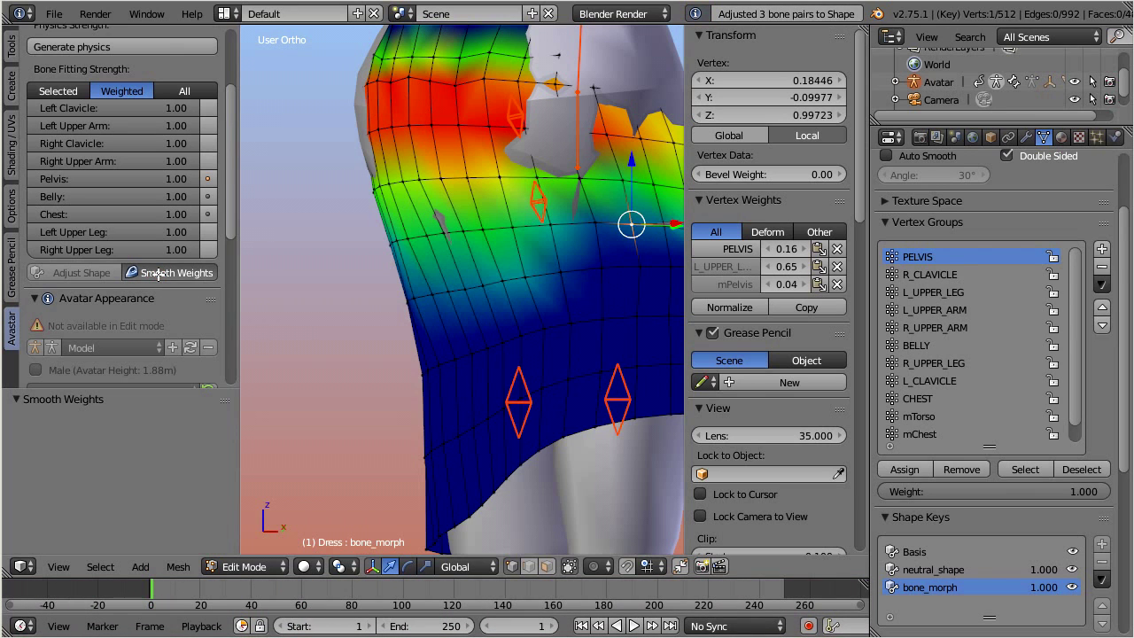
click(158, 273)
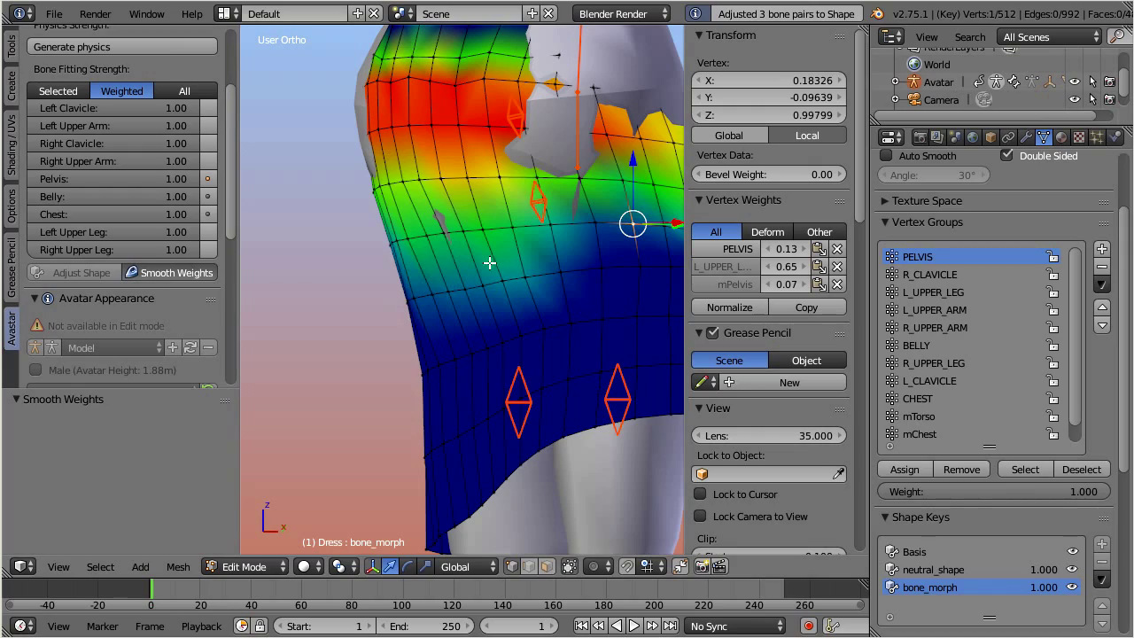
Step: Switch the dress to Weight Paint mode and inspect the remaining areas where the body pokes through on both sides
scroll(518, 262, down, 2)
middle_drag(558, 296, 409, 301)
middle_drag(585, 300, 295, 347)
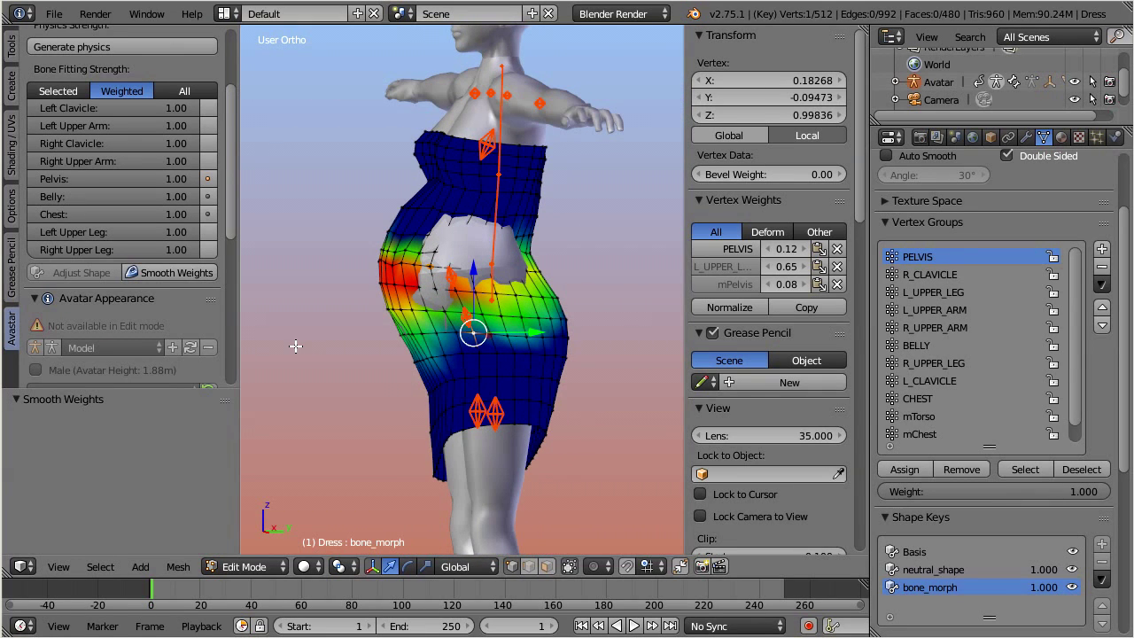
click(266, 567)
click(256, 467)
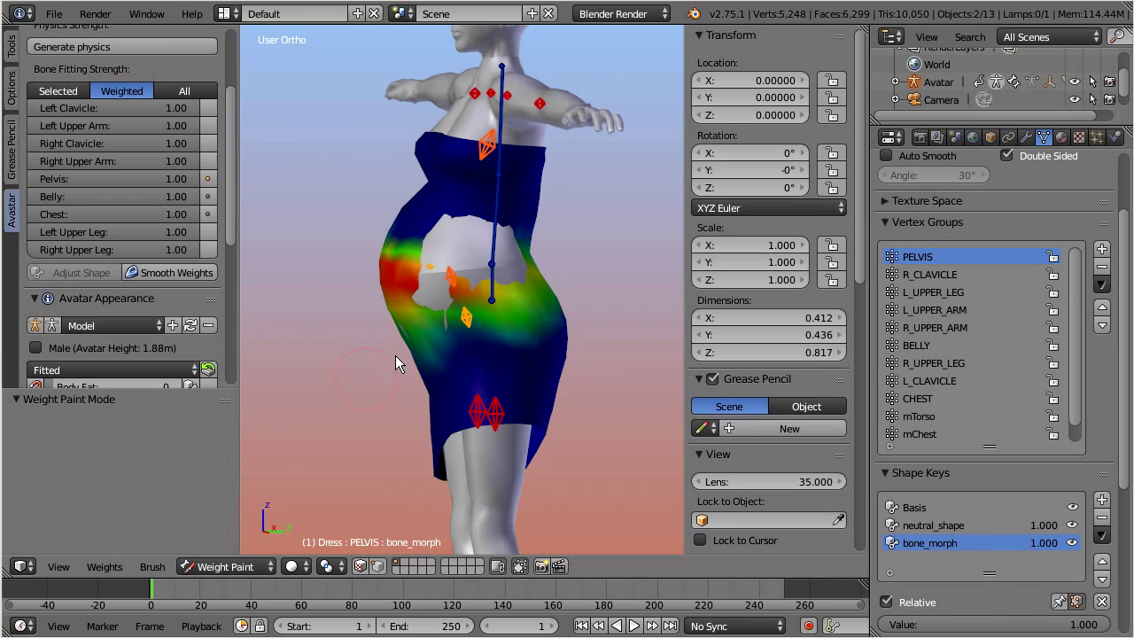
scroll(415, 357, down, 1)
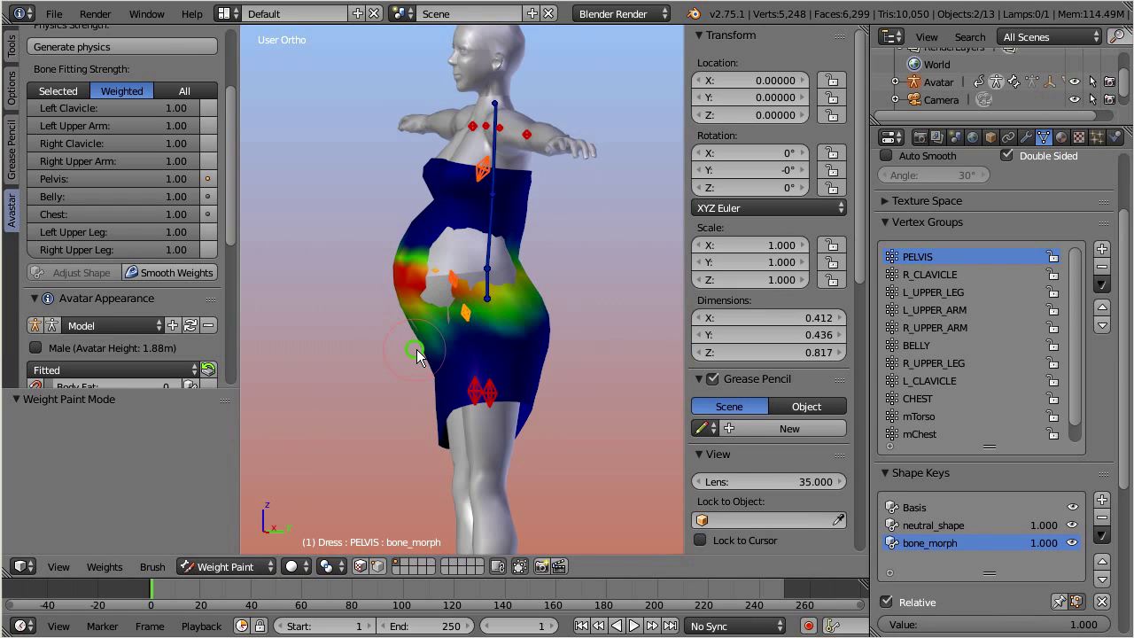
middle_drag(417, 350, 305, 351)
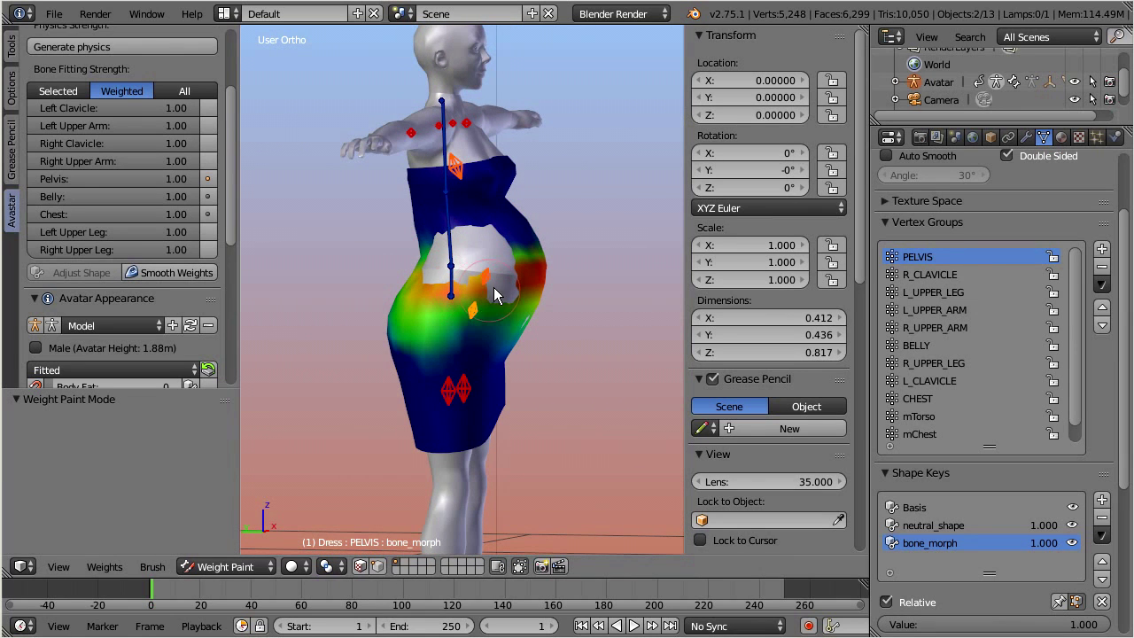
mouse_move(499, 311)
middle_down()
mouse_move(407, 318)
mouse_move(680, 316)
mouse_move(632, 318)
mouse_move(680, 250)
middle_up()
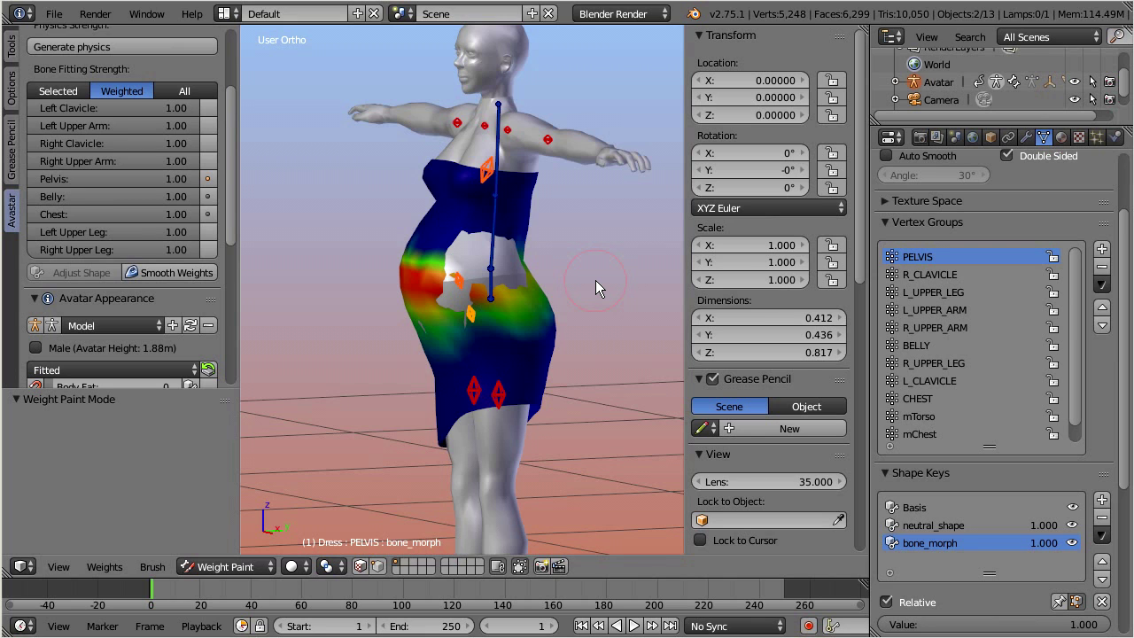
Step: Select the Avatar armature and hide its head, eyelashes, eyes, upper body and lower body meshes so only the dress shows
click(941, 81)
drag(1130, 237, 1130, 503)
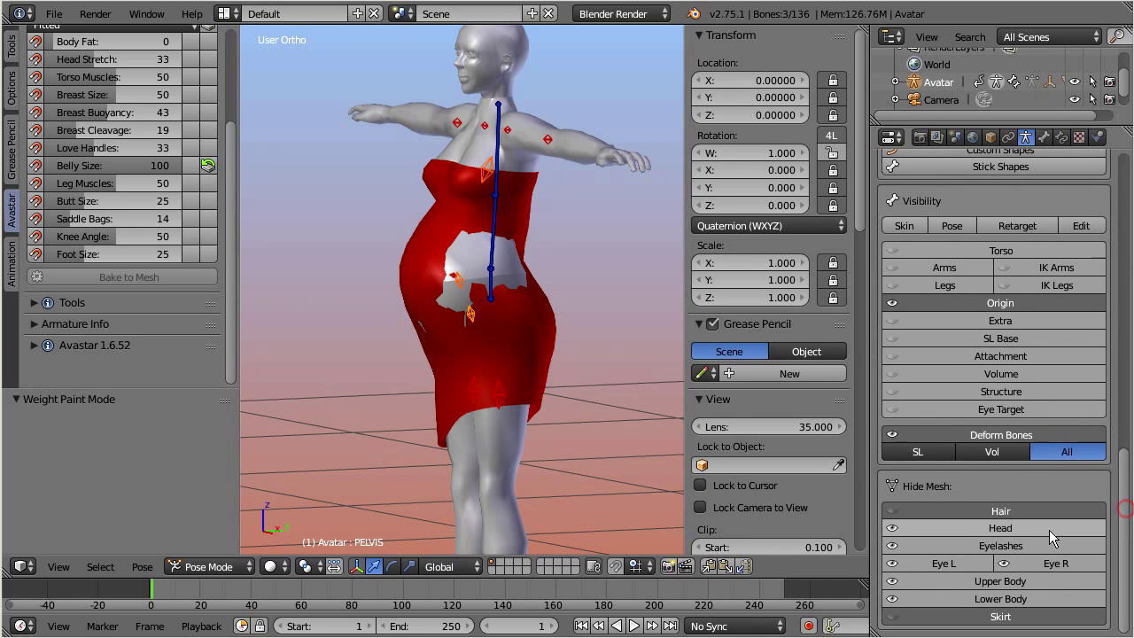
drag(970, 525, 1002, 600)
click(1033, 567)
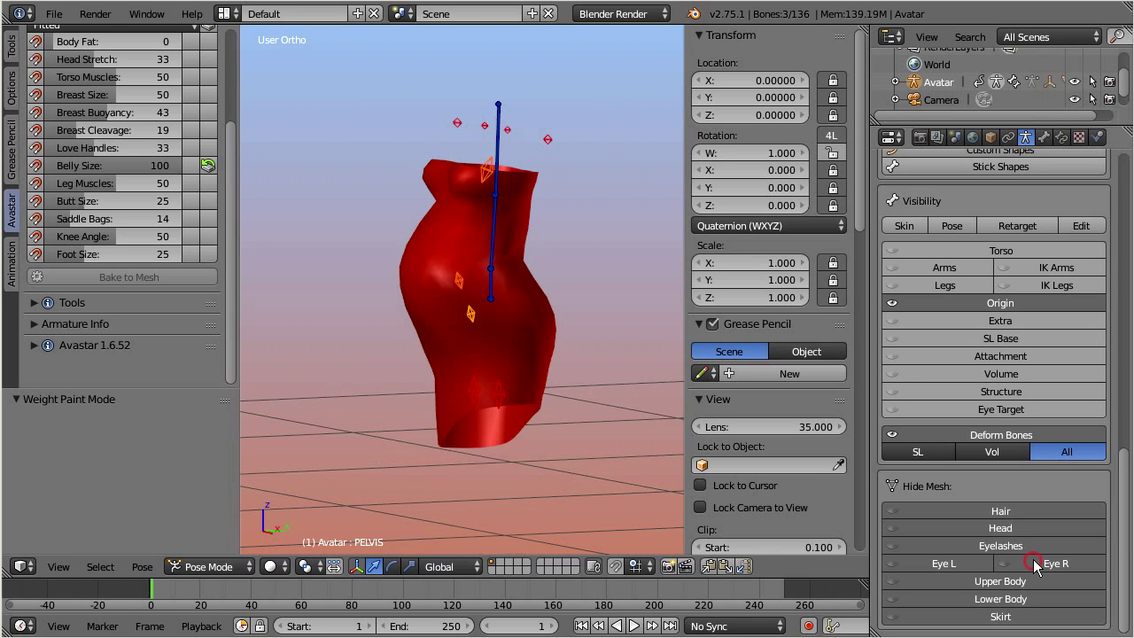
middle_drag(467, 309, 454, 186)
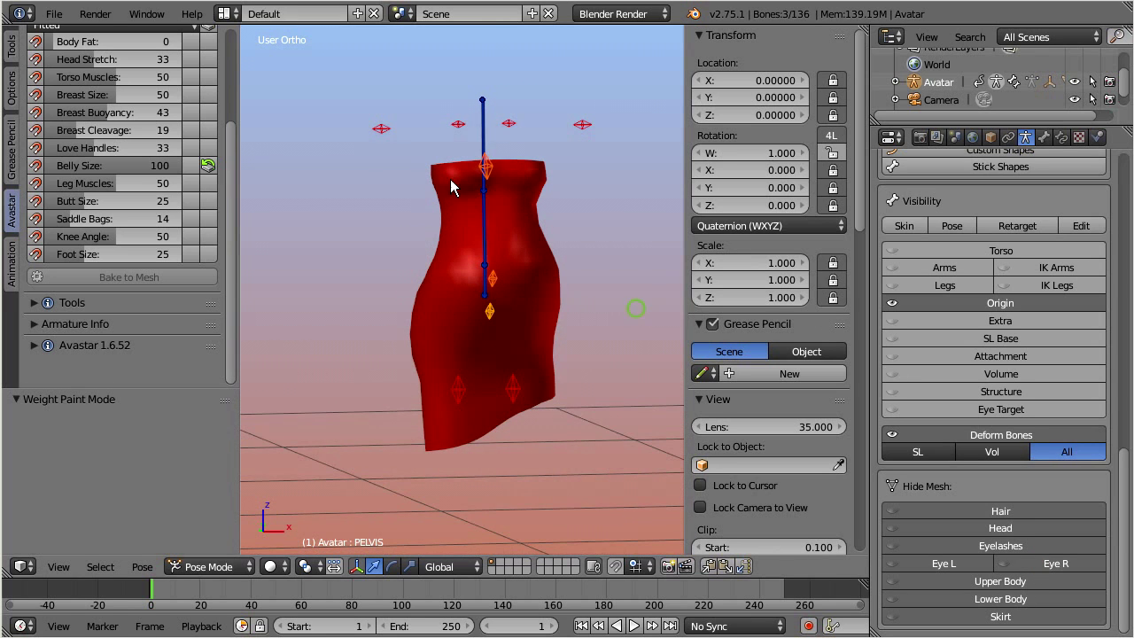
Step: Reset the avatar's Belly Size and set Body Fat to 100
click(207, 166)
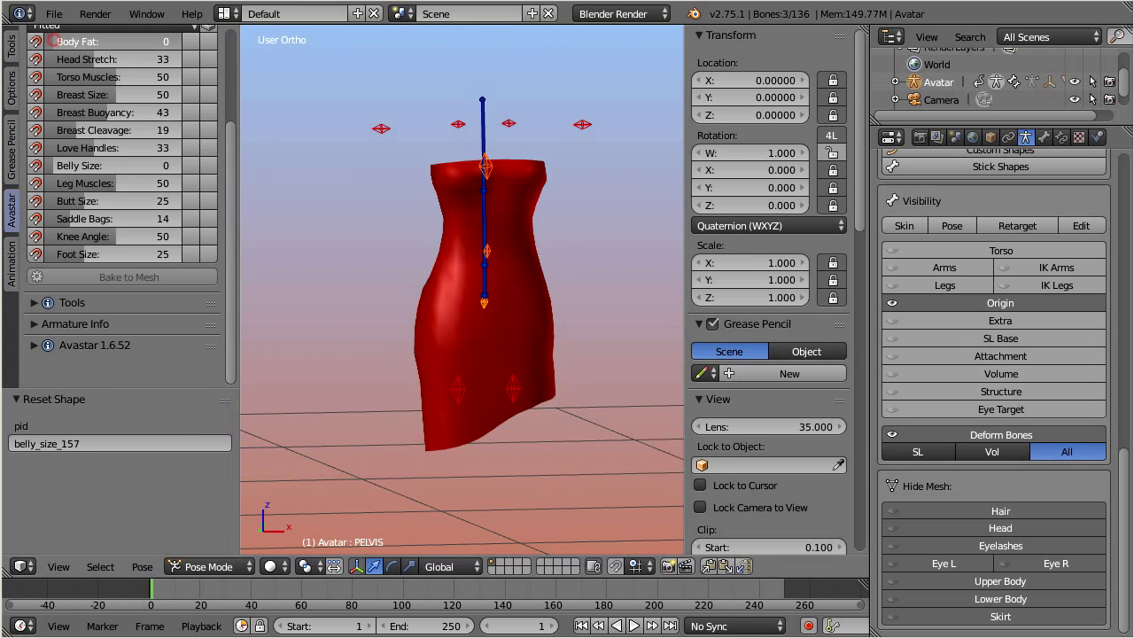
drag(54, 41, 214, 42)
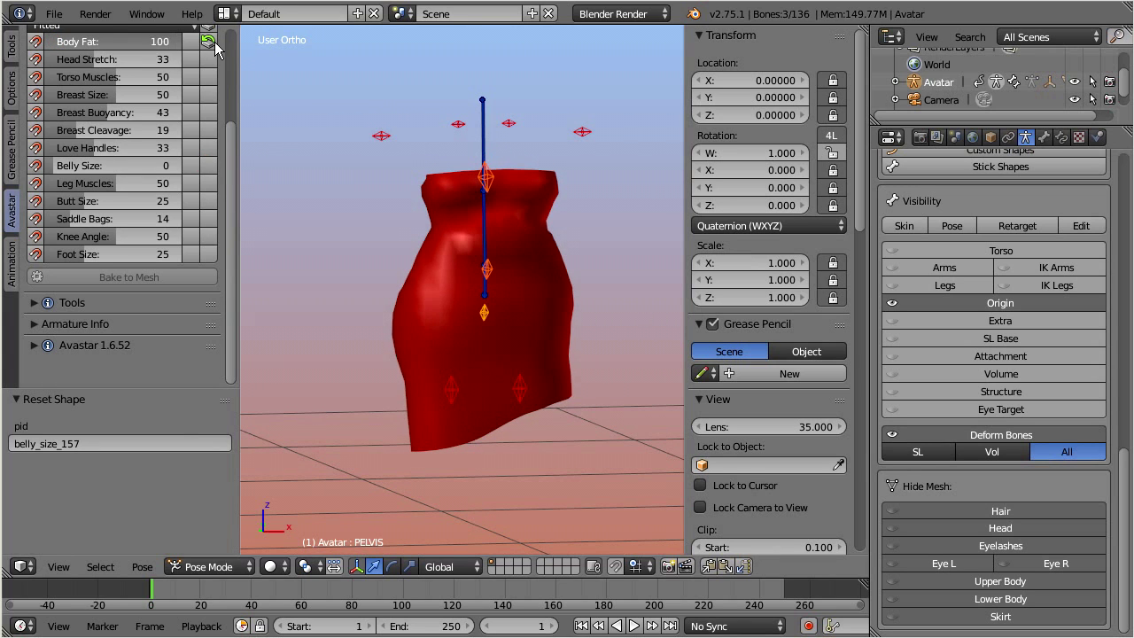
drag(232, 206, 234, 48)
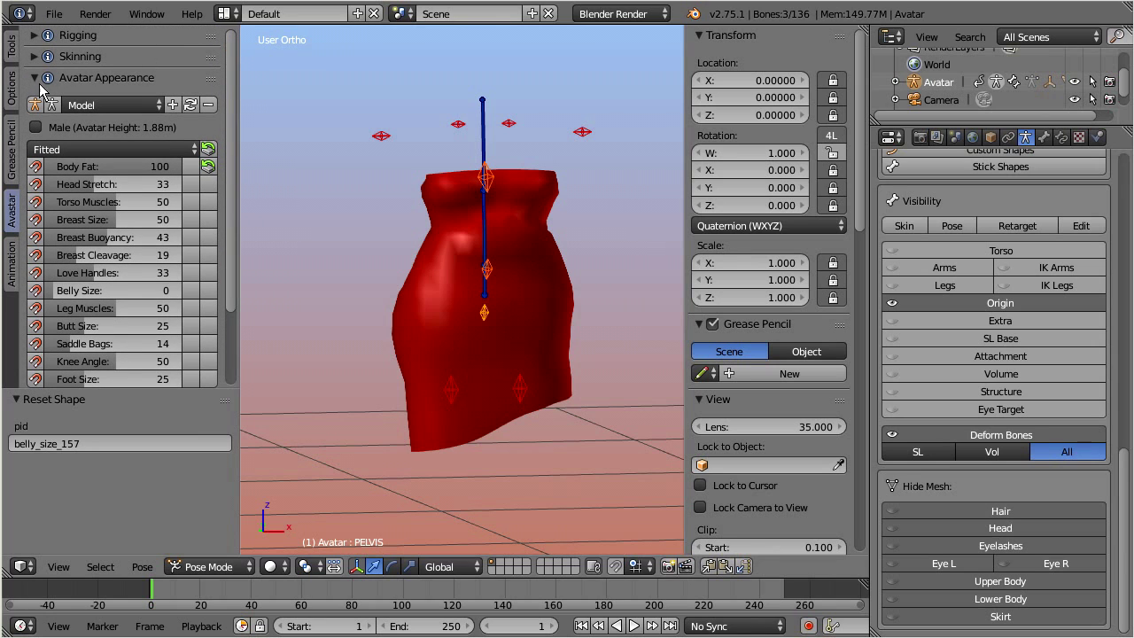
Step: Select the dress and enter Edit Mode with its waist and hips in close view
right_click(434, 292)
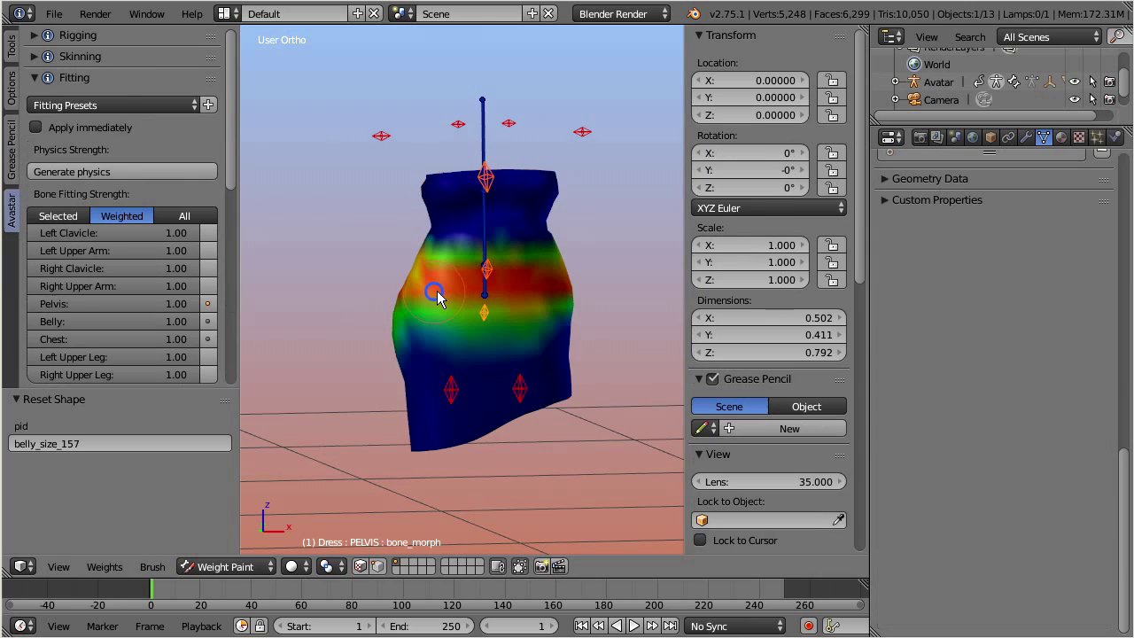
scroll(468, 354, up, 2)
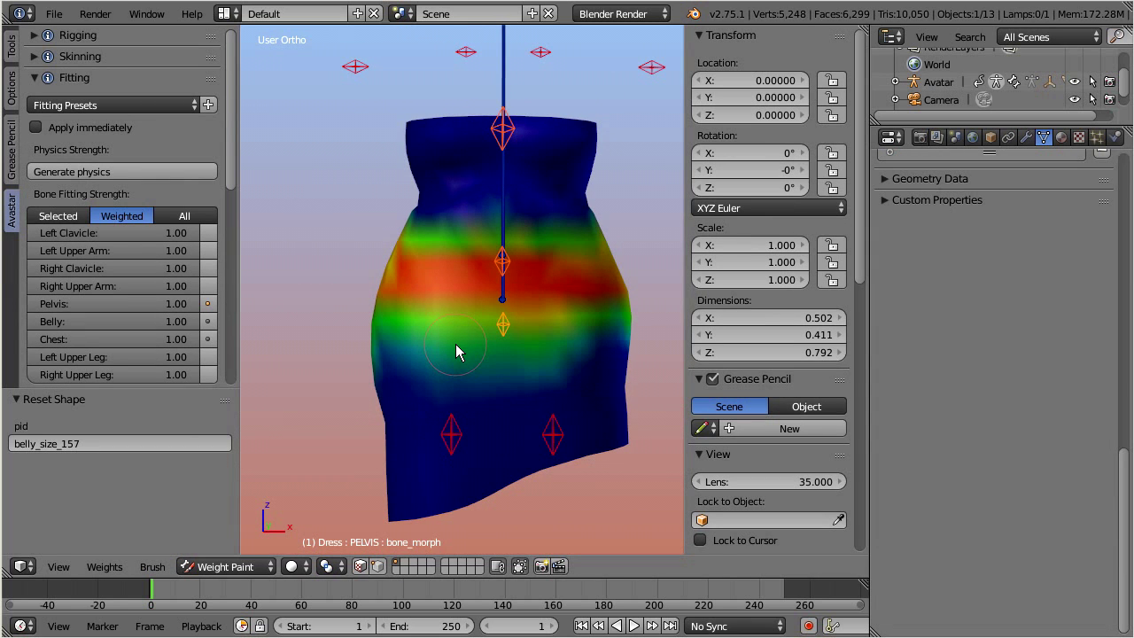
key(Tab)
mouse_move(456, 344)
middle_down()
mouse_move(659, 340)
mouse_move(245, 331)
mouse_move(567, 238)
middle_up()
scroll(567, 238, up, 3)
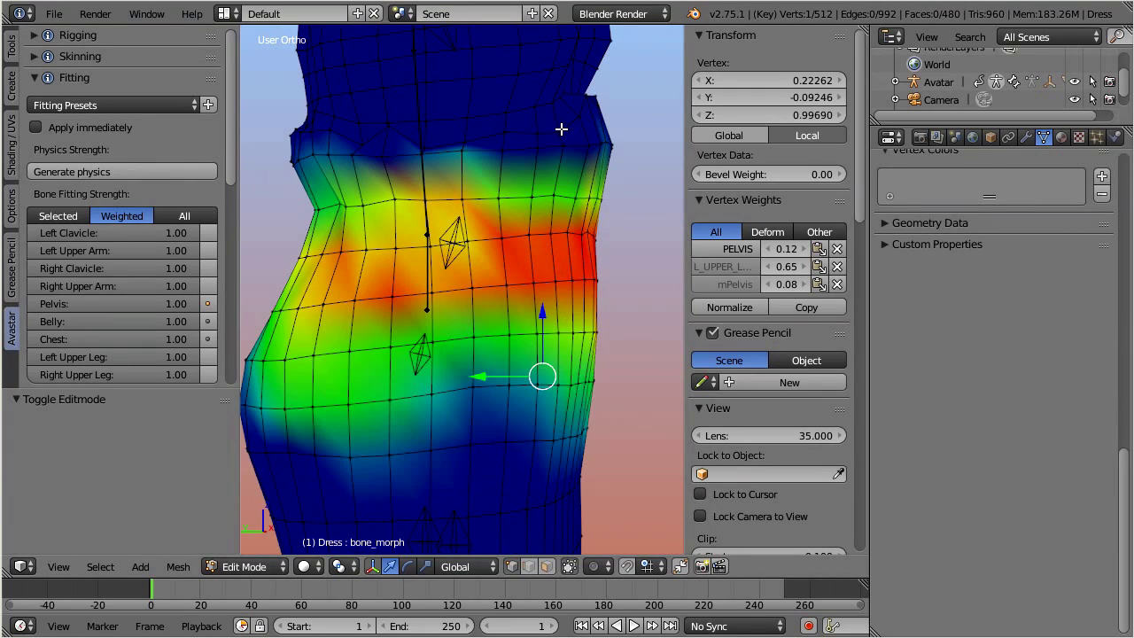
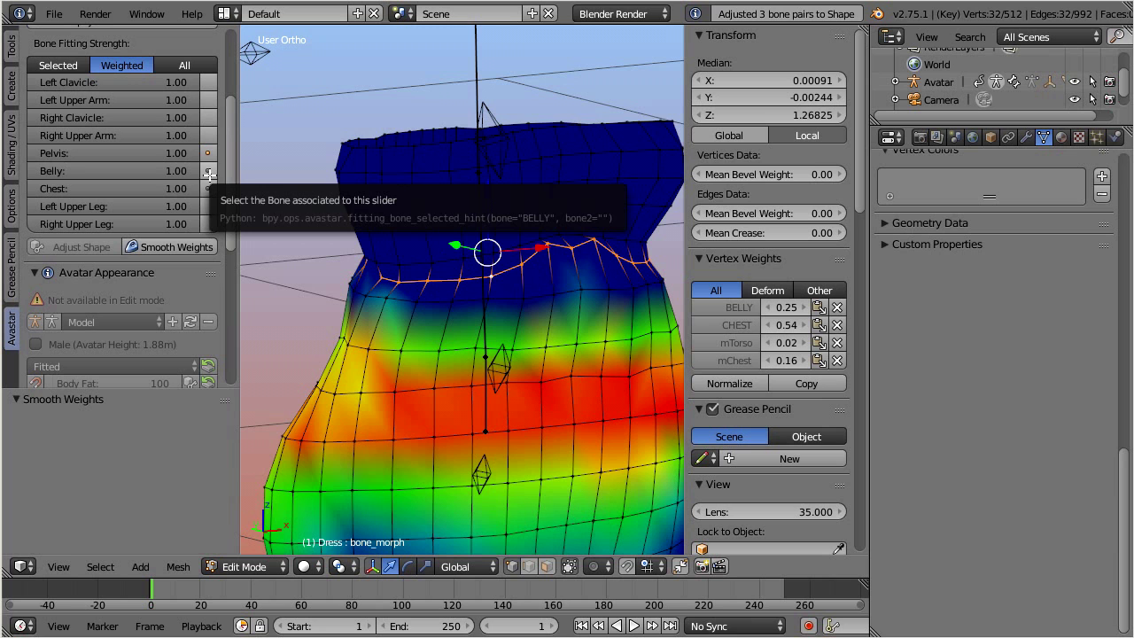
Step: Display the CHEST bone's weights and select the three neighbouring vertices at the uneven front centre below the bust
scroll(582, 266, up, 2)
middle_drag(580, 264, 496, 279)
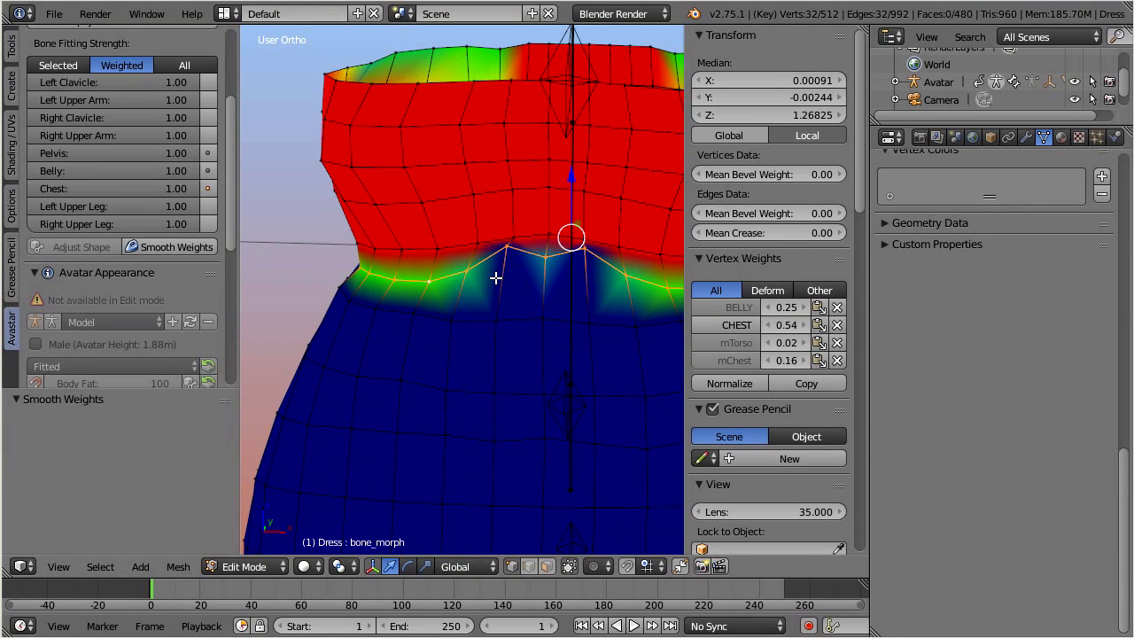
right_click(510, 257)
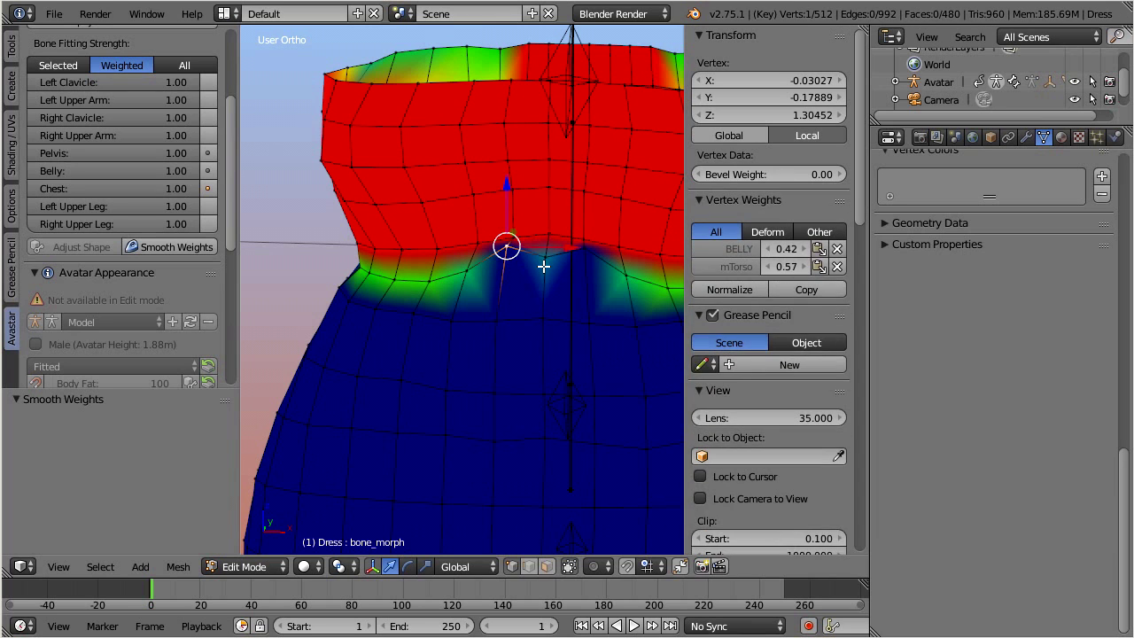
shift+right_click(544, 260)
shift+right_click(585, 249)
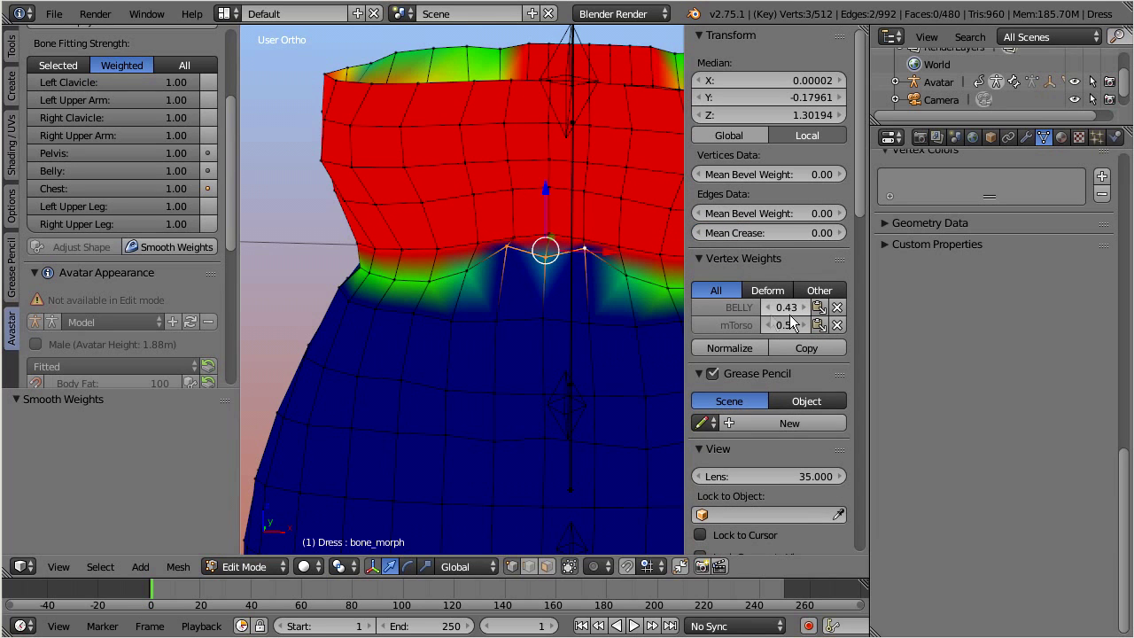
Step: Paint CHEST weight onto the area of the three vertices in Weight Paint mode and return to Edit Mode
click(241, 566)
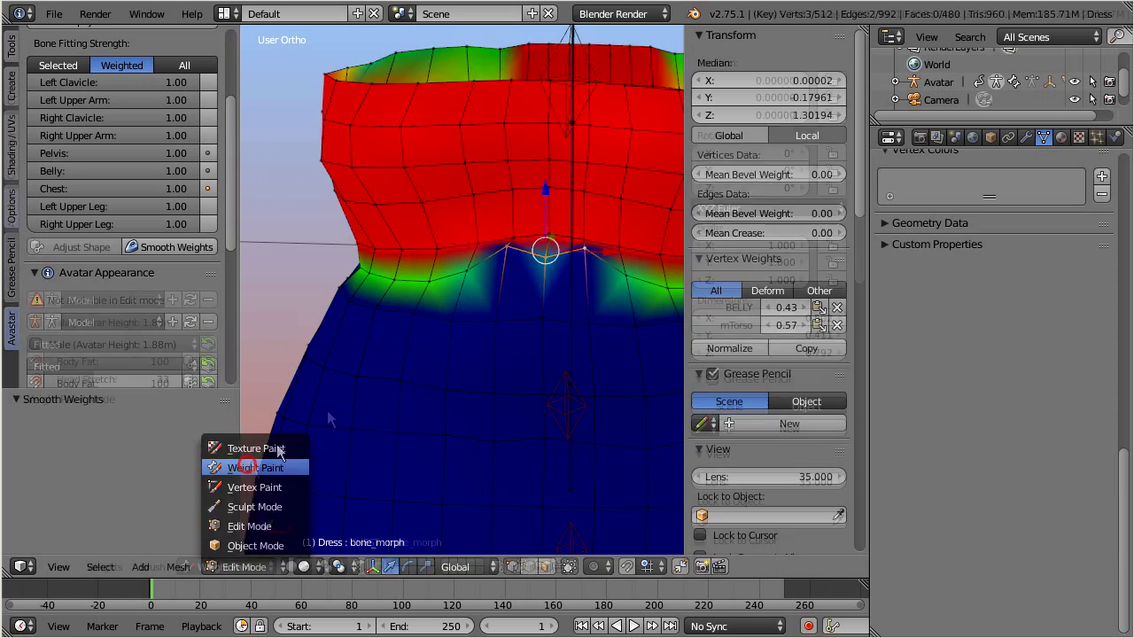
click(253, 464)
key(Tab)
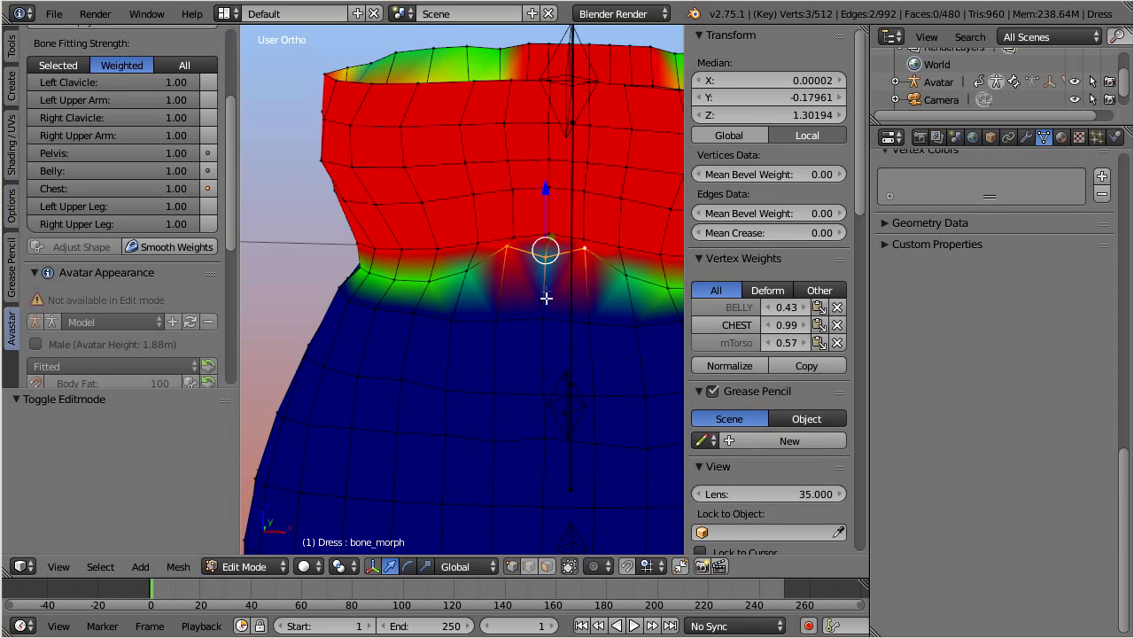
Step: Smooth the CHEST fitting weights of the three selected front vertices in several passes
click(182, 248)
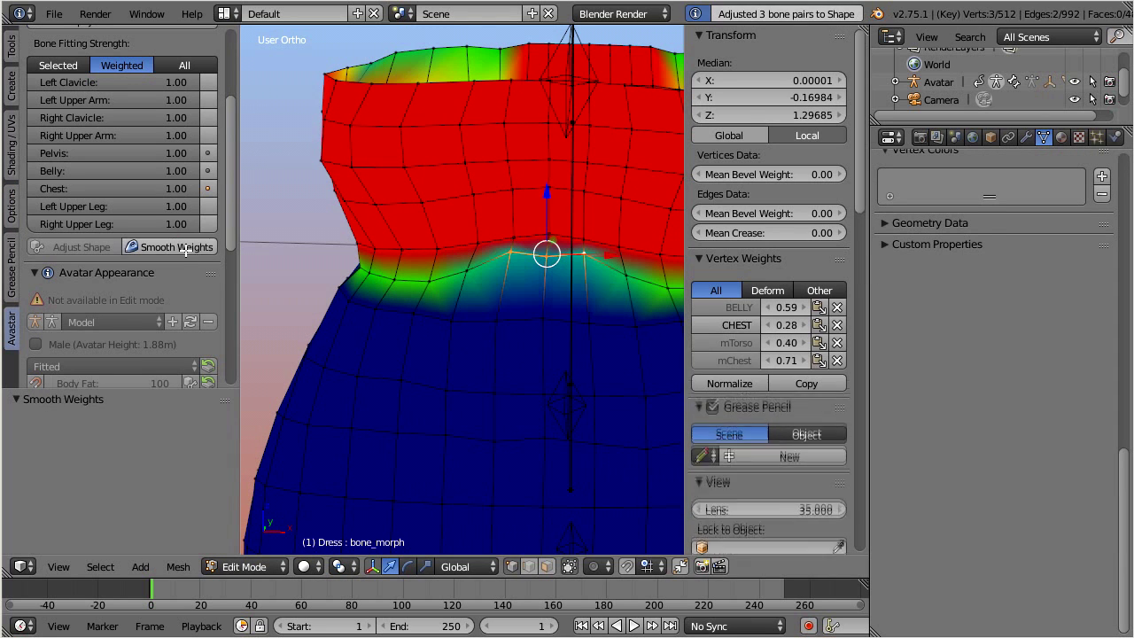
click(181, 248)
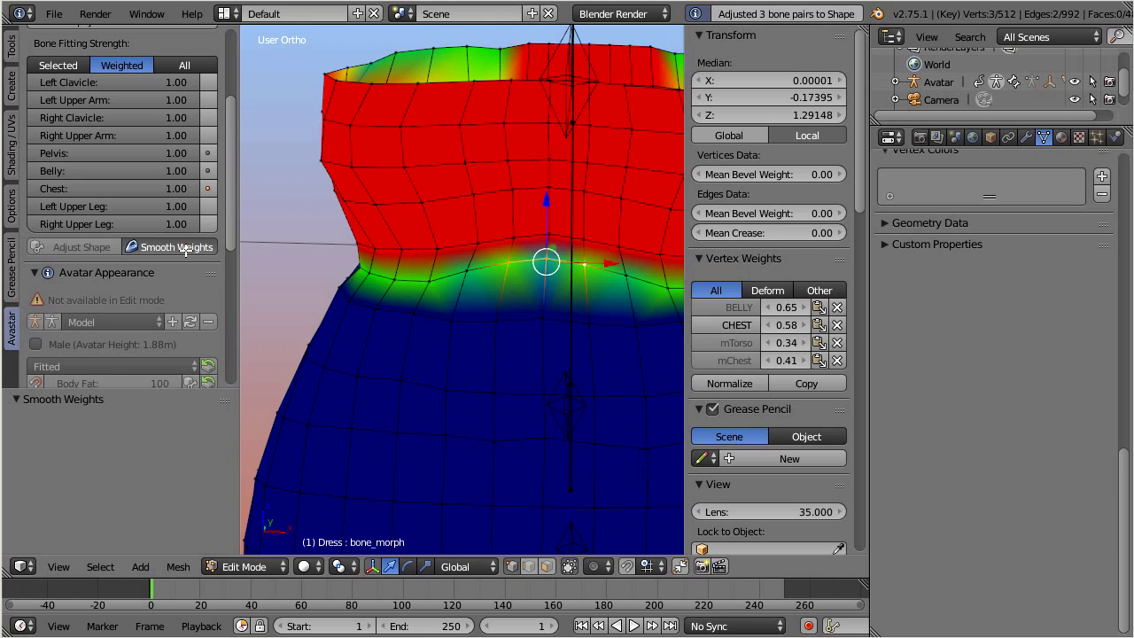
click(184, 248)
click(185, 248)
click(185, 248)
Step: Set the active vertex's CHEST weight to 0.58, paste it to the other selected vertices, and smooth the weights
middle_drag(610, 345, 541, 325)
drag(788, 325, 690, 325)
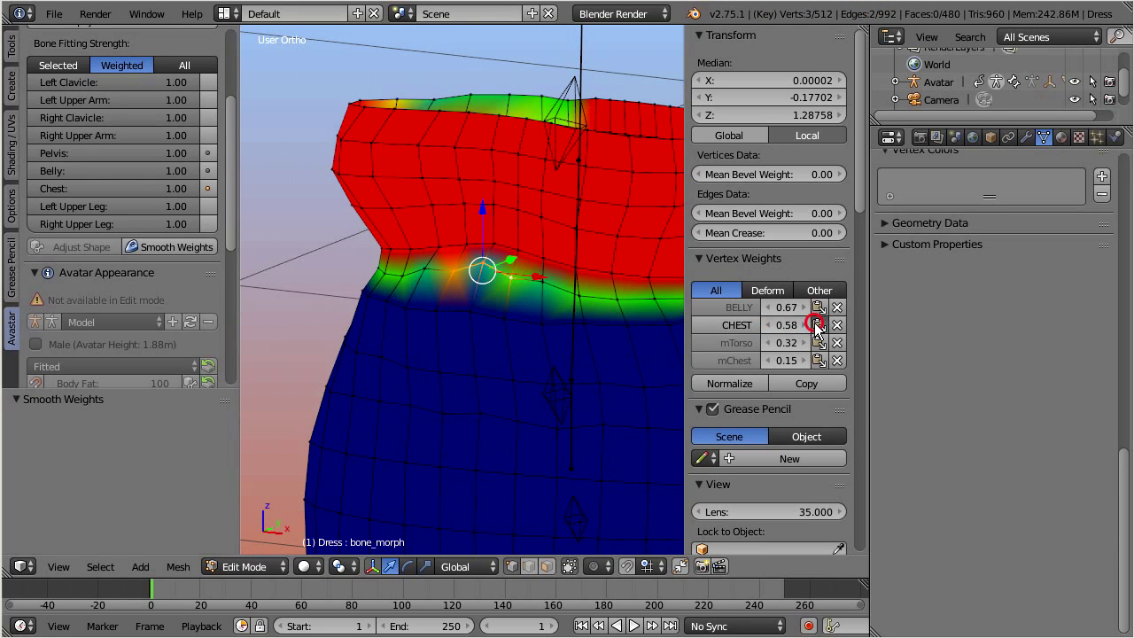
click(816, 326)
click(170, 247)
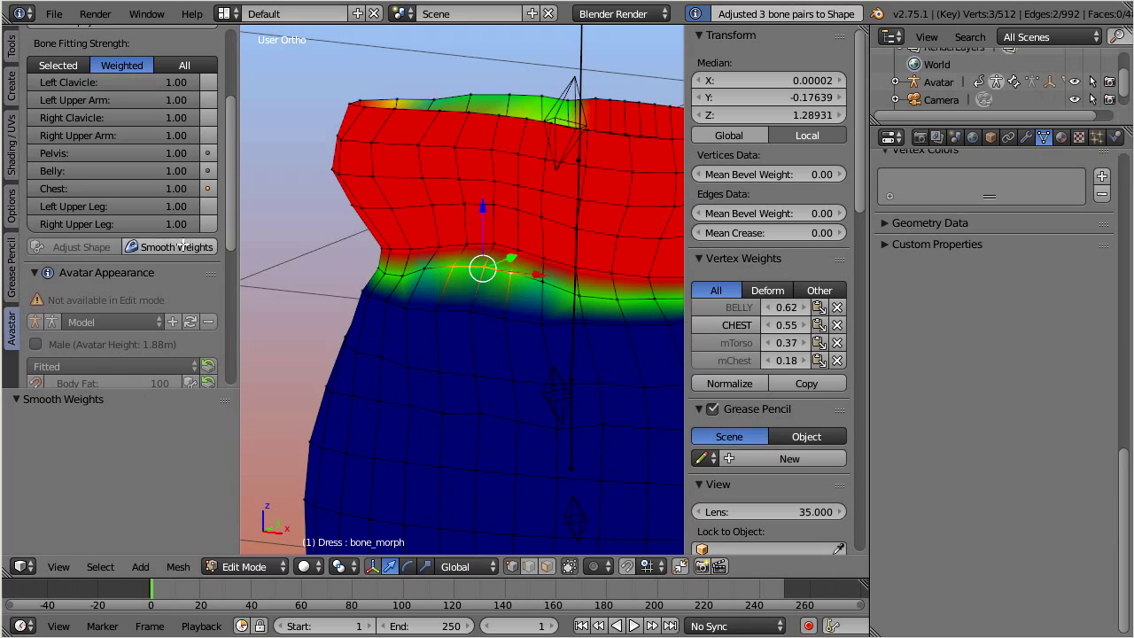
Step: Select the uneven vertex at the dress's side on the CHEST weight boundary and smooth its weights
middle_drag(435, 316, 383, 324)
scroll(383, 324, up, 5)
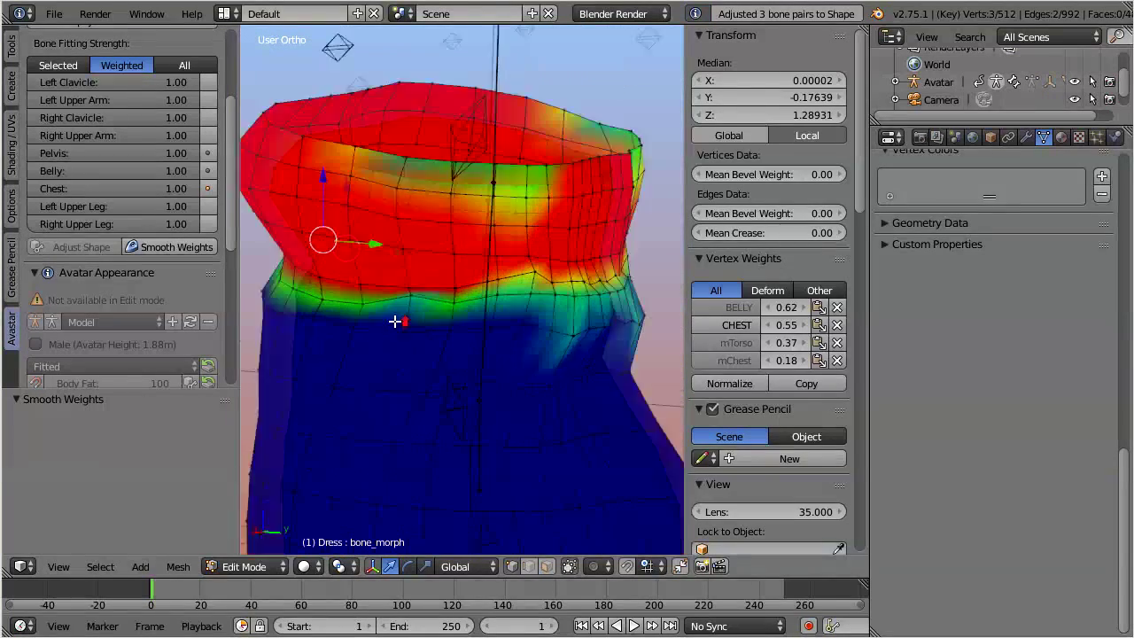
right_click(388, 299)
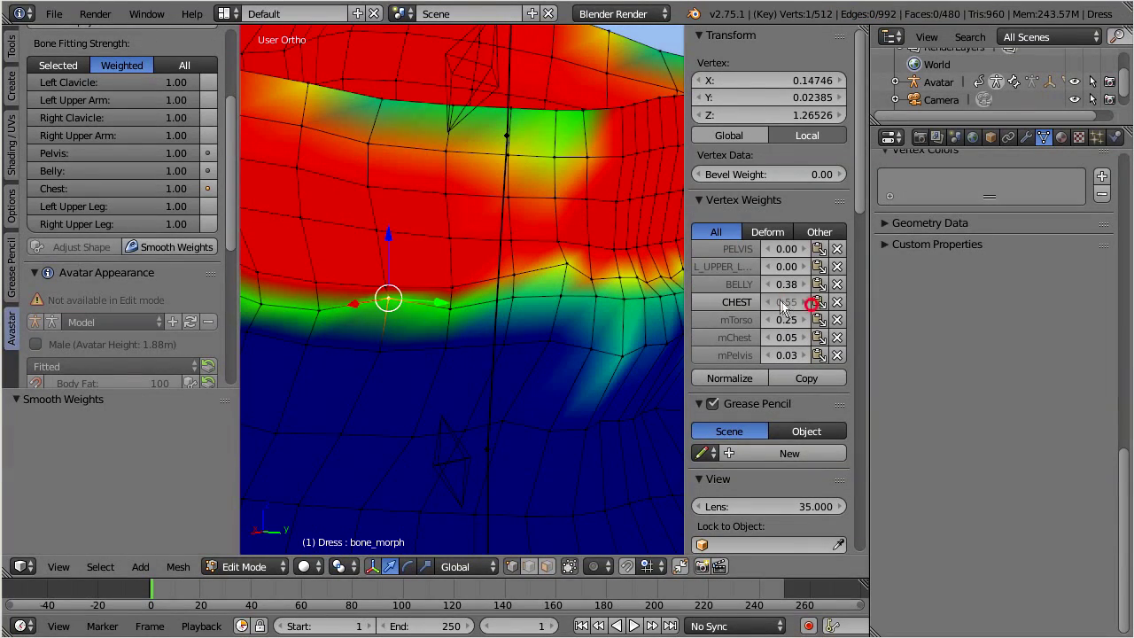
click(164, 244)
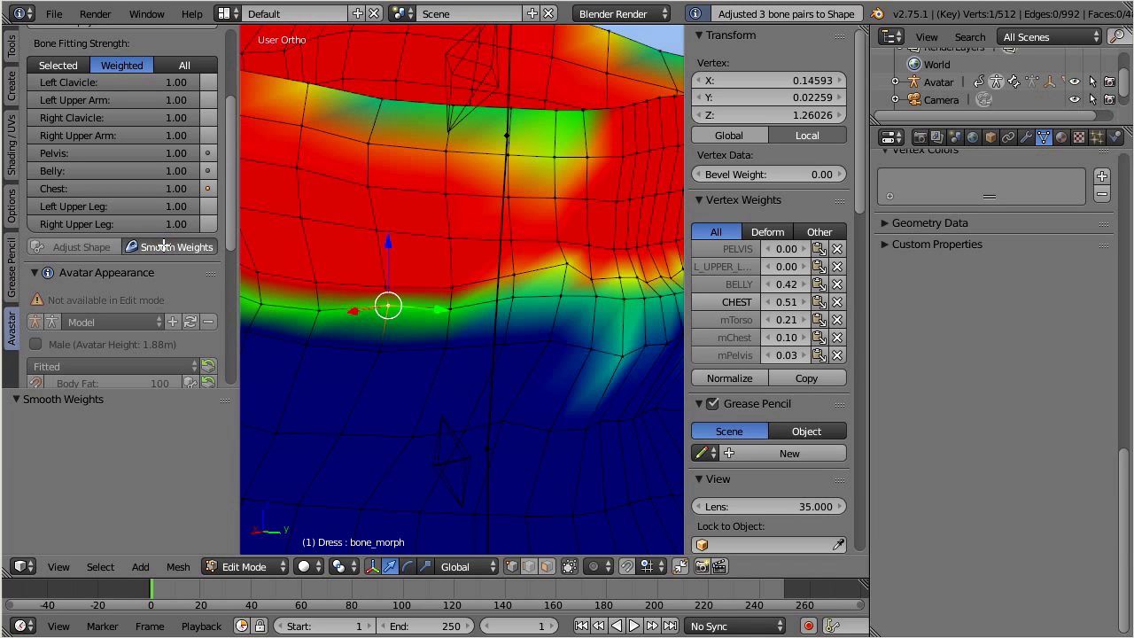
scroll(410, 316, down, 2)
middle_drag(410, 315, 382, 332)
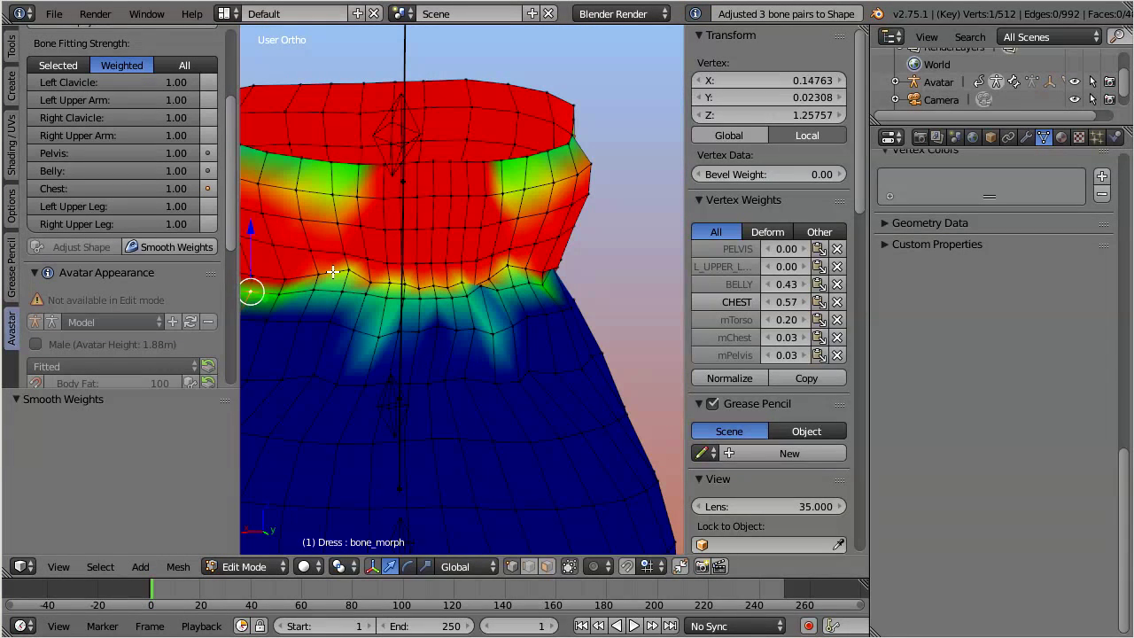
Step: Select the band of vertices below the bust at the centre back and smooth their CHEST fitting weights in three passes
key(a)
drag(334, 268, 507, 308)
key(b)
key(b)
drag(367, 297, 510, 345)
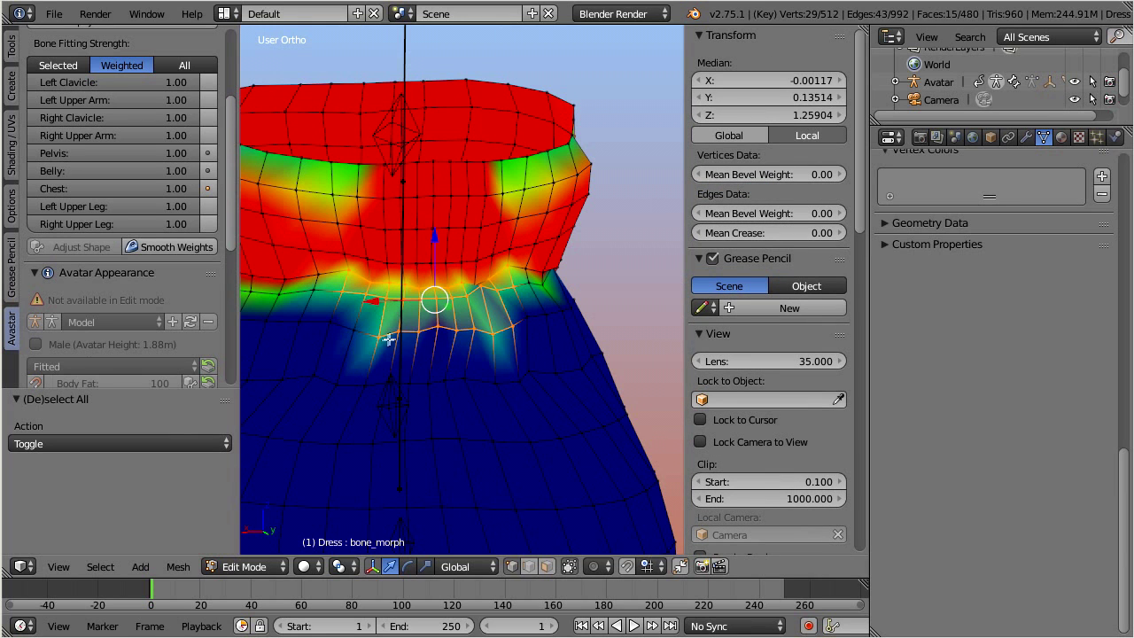
click(195, 251)
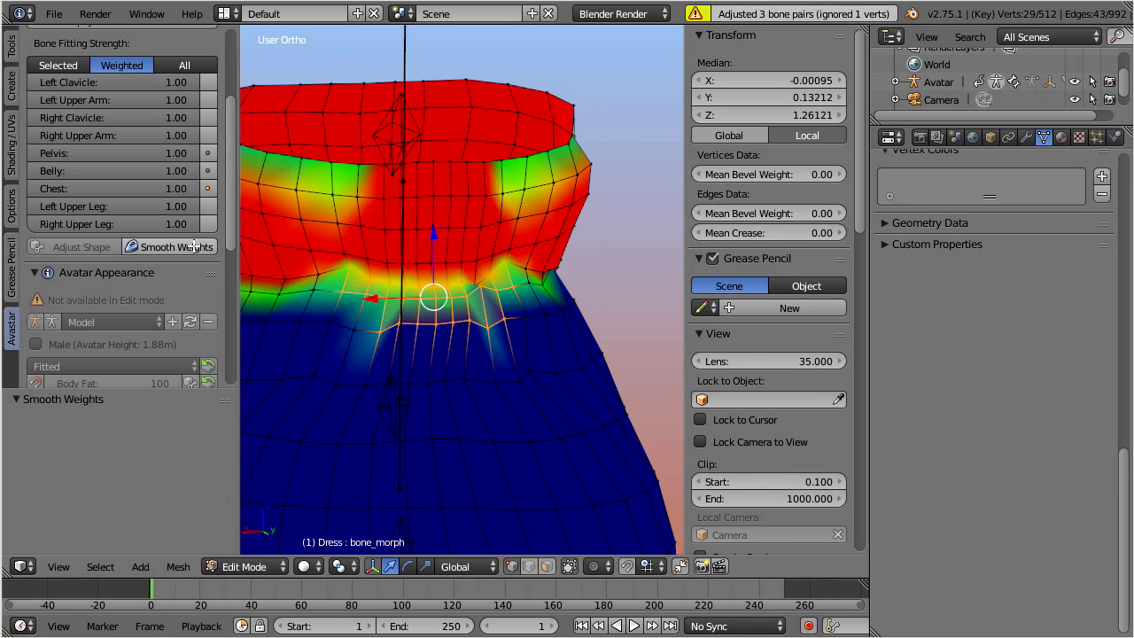
click(195, 247)
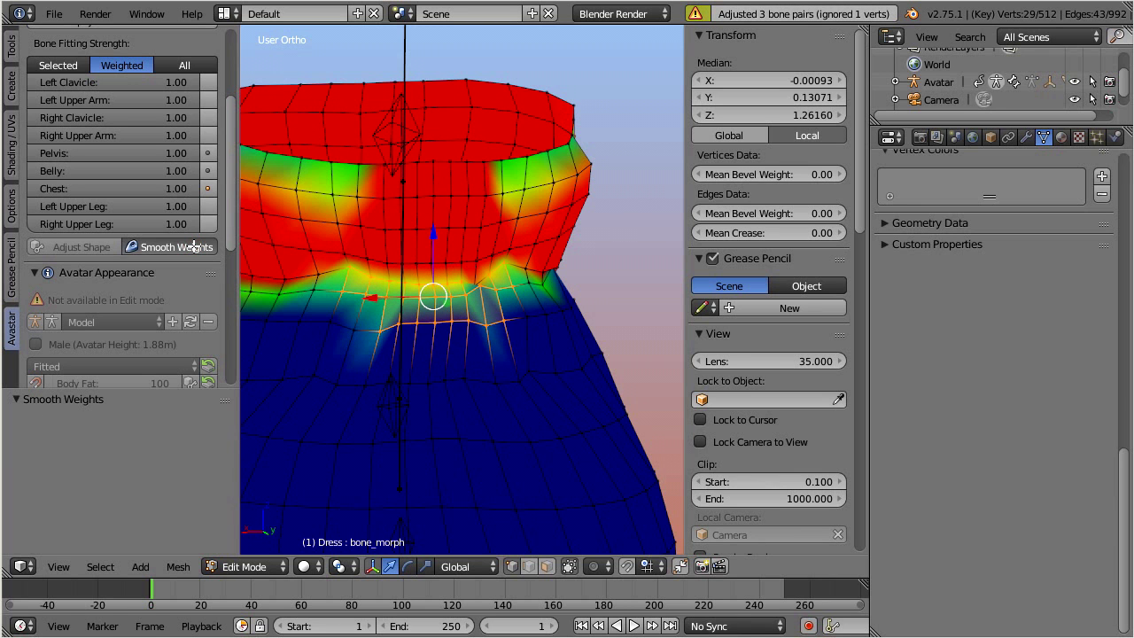
click(194, 246)
Step: Select the spiking vertex at the back on the CHEST boundary and smooth its weights in several passes
scroll(337, 292, up, 4)
right_click(495, 286)
middle_drag(484, 315, 410, 311)
key(KP_Decimal)
scroll(436, 347, down, 2)
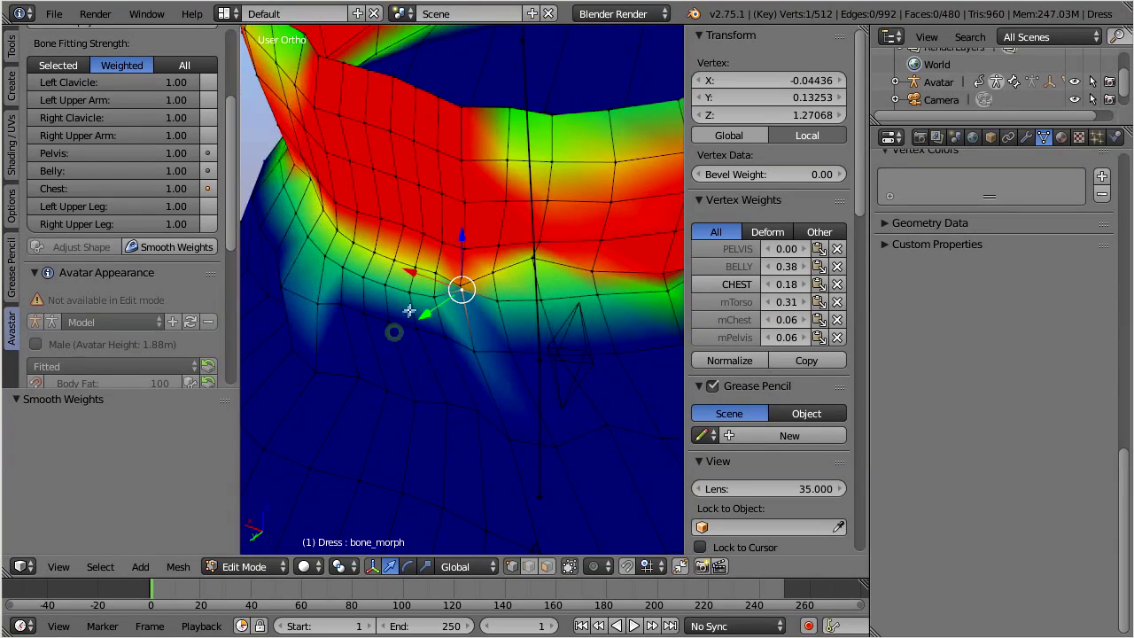
scroll(425, 288, up, 4)
right_click(458, 282)
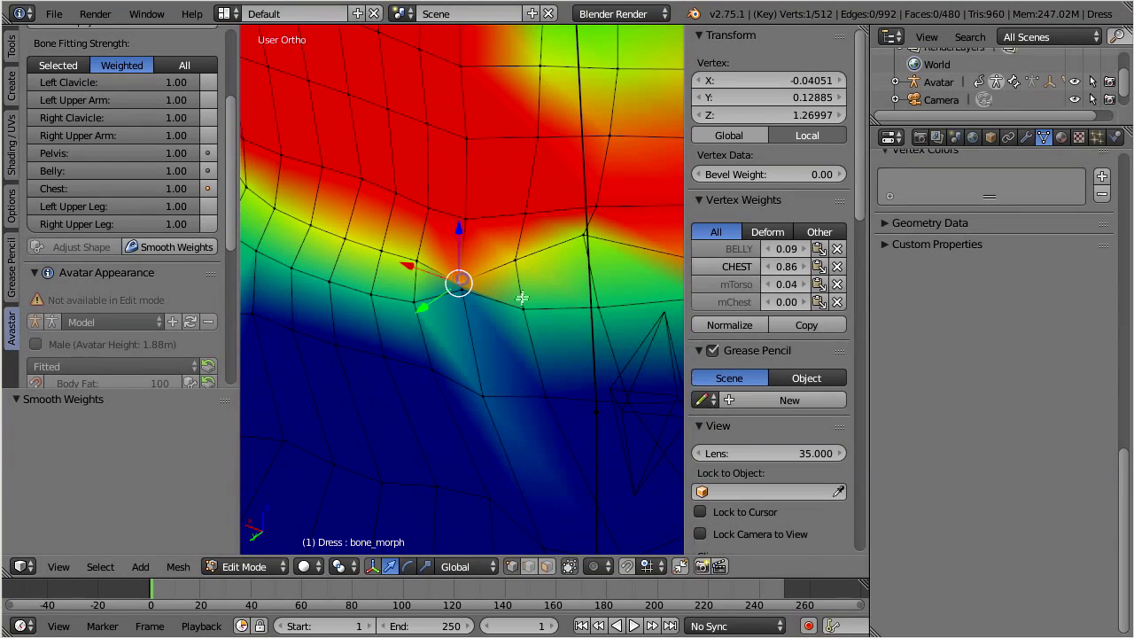
click(177, 247)
click(202, 251)
click(177, 246)
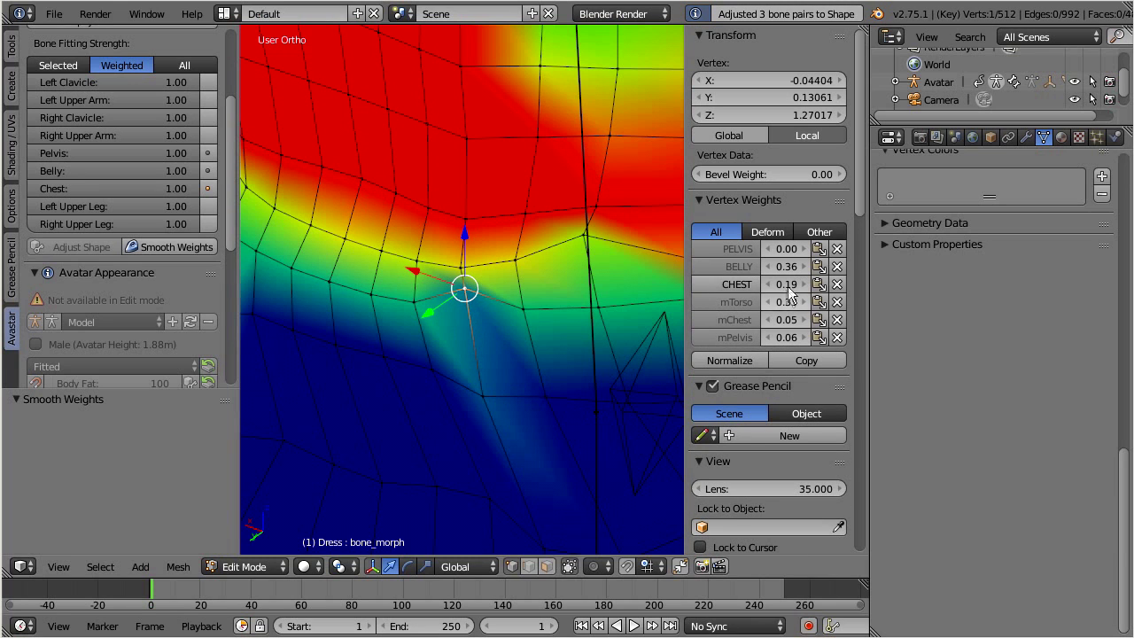
Step: Raise the CHEST weight of the back vertex just below to about 0.47 and smooth it in several passes
click(187, 249)
click(184, 250)
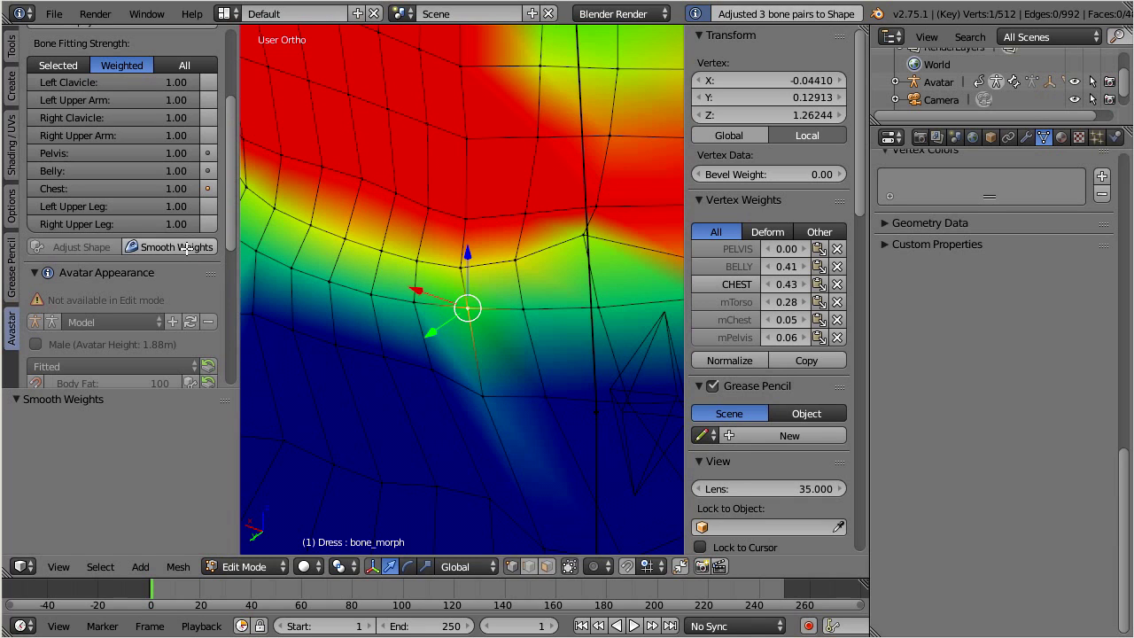
click(185, 248)
click(186, 248)
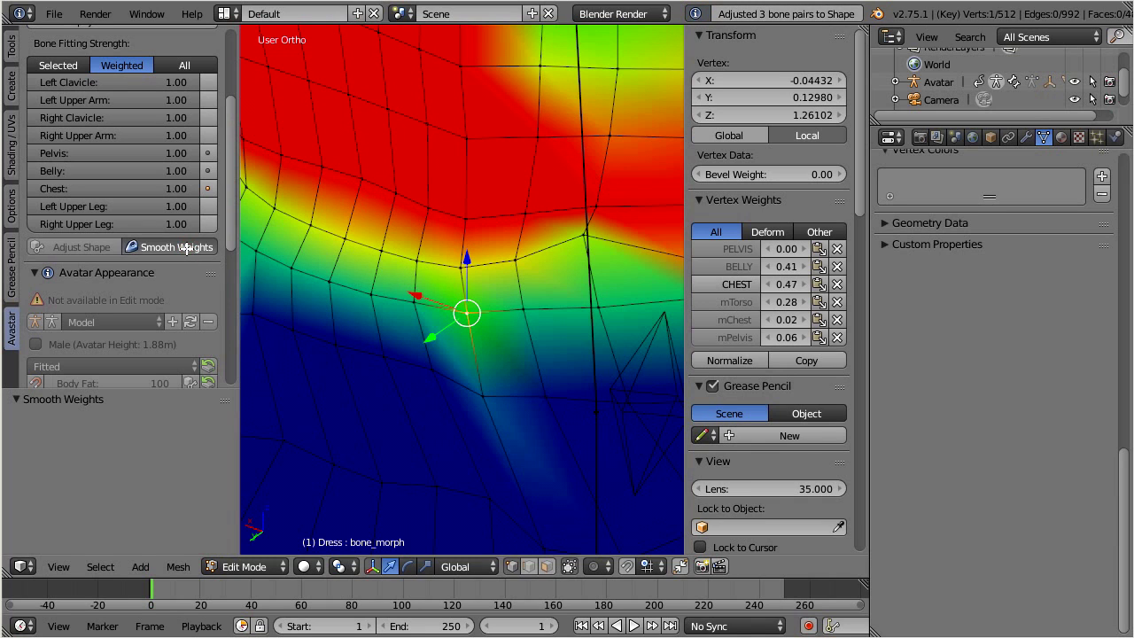
Step: Set the selected back vertex's CHEST weight to 0.29 and smooth its weights repeatedly
middle_drag(384, 352, 598, 303)
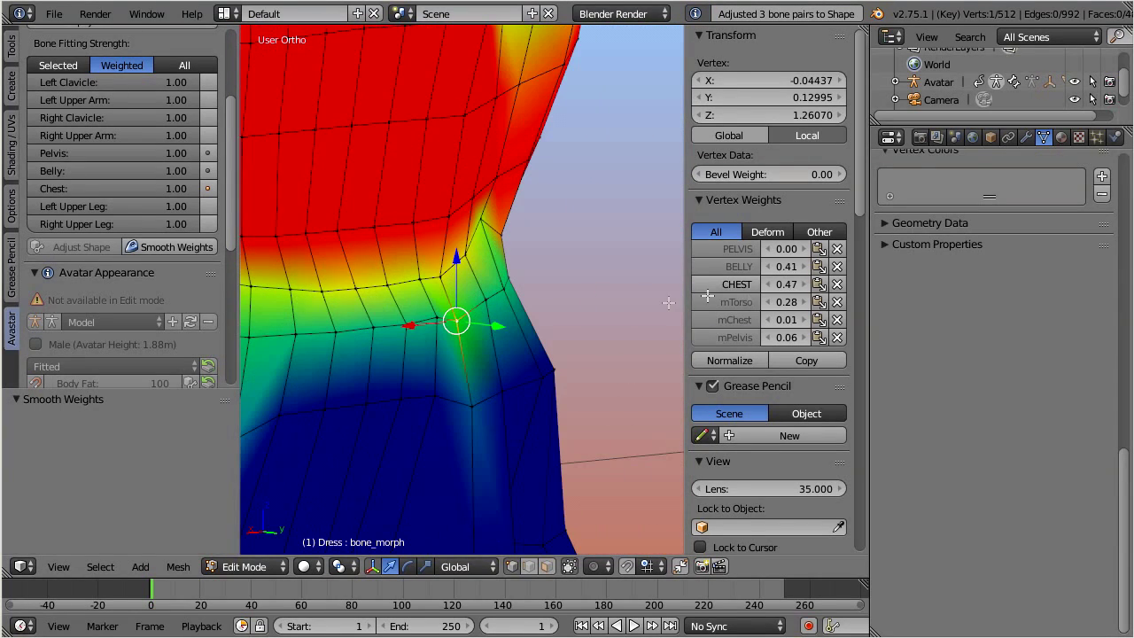
drag(780, 284, 773, 285)
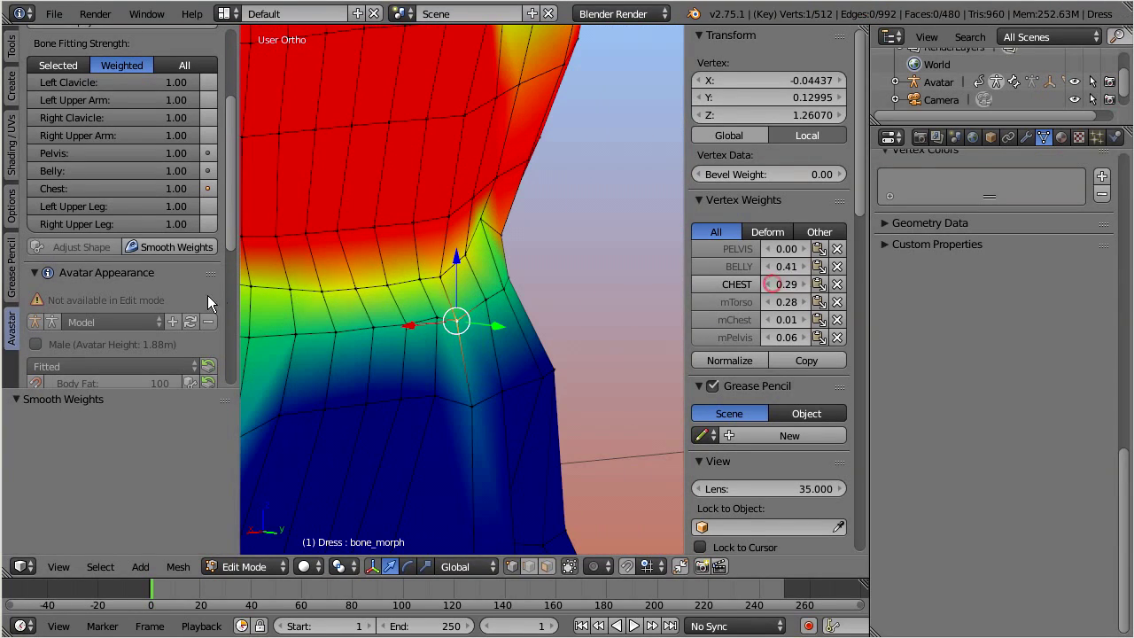
click(175, 247)
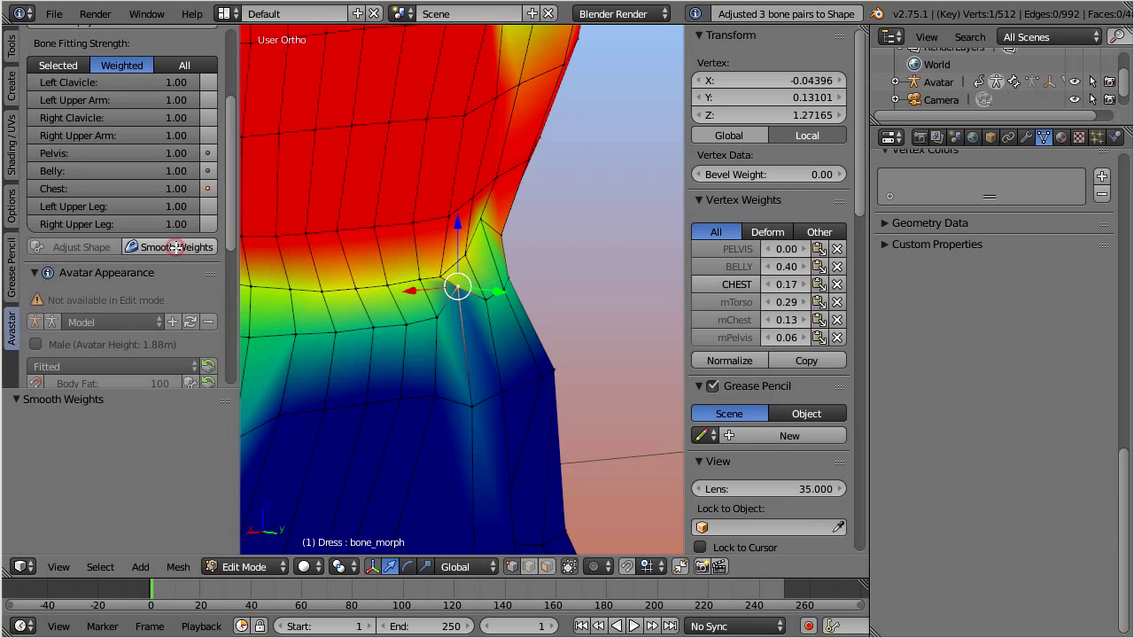
click(175, 247)
click(176, 248)
click(176, 247)
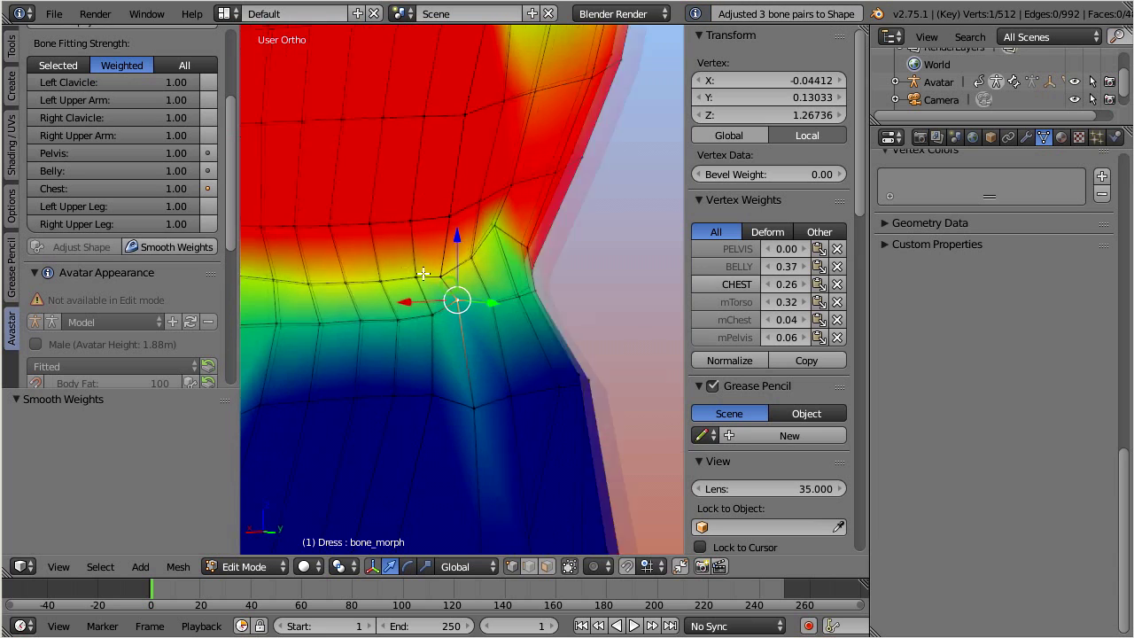
Step: Raise the CHEST weight of the nearby peak vertex on the boundary to about 0.93 and smooth it
click(174, 245)
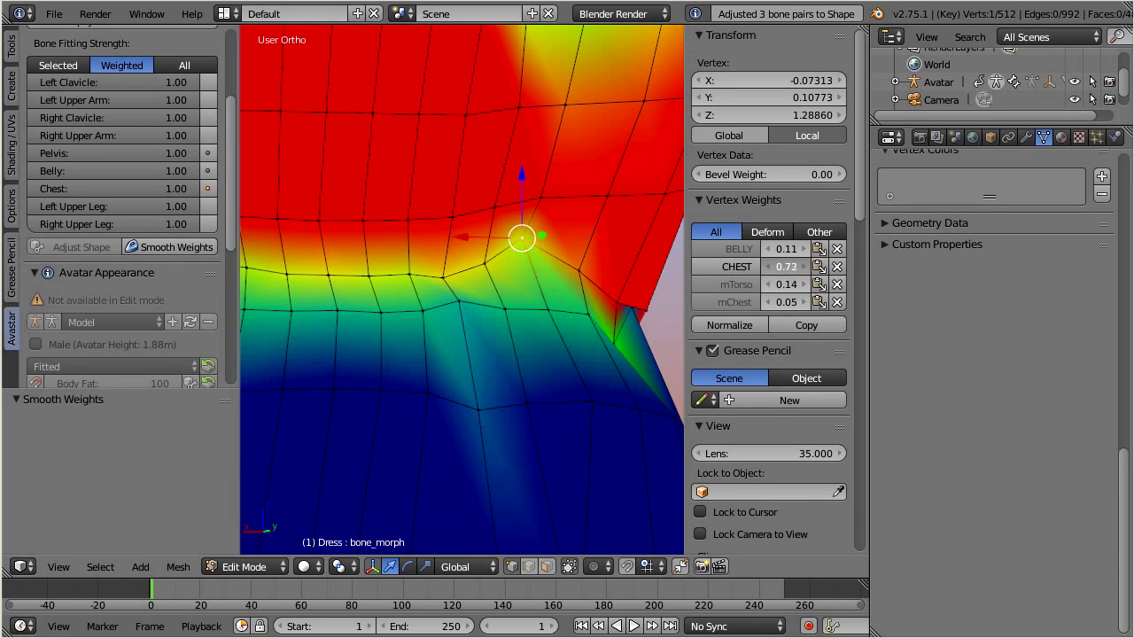
click(197, 246)
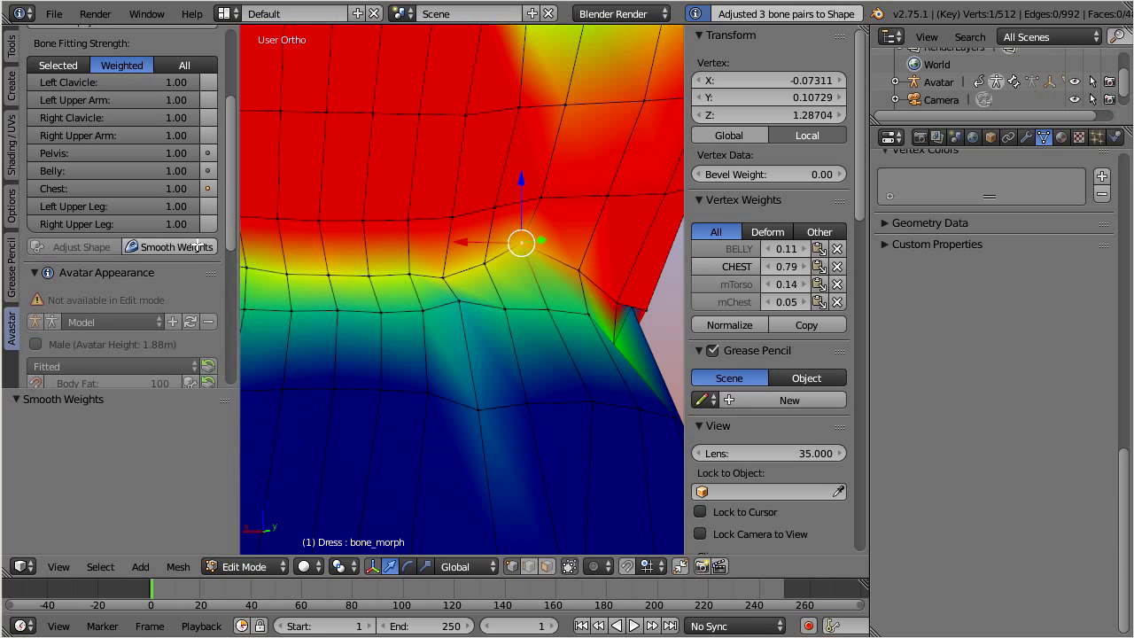
drag(783, 267, 849, 266)
click(168, 248)
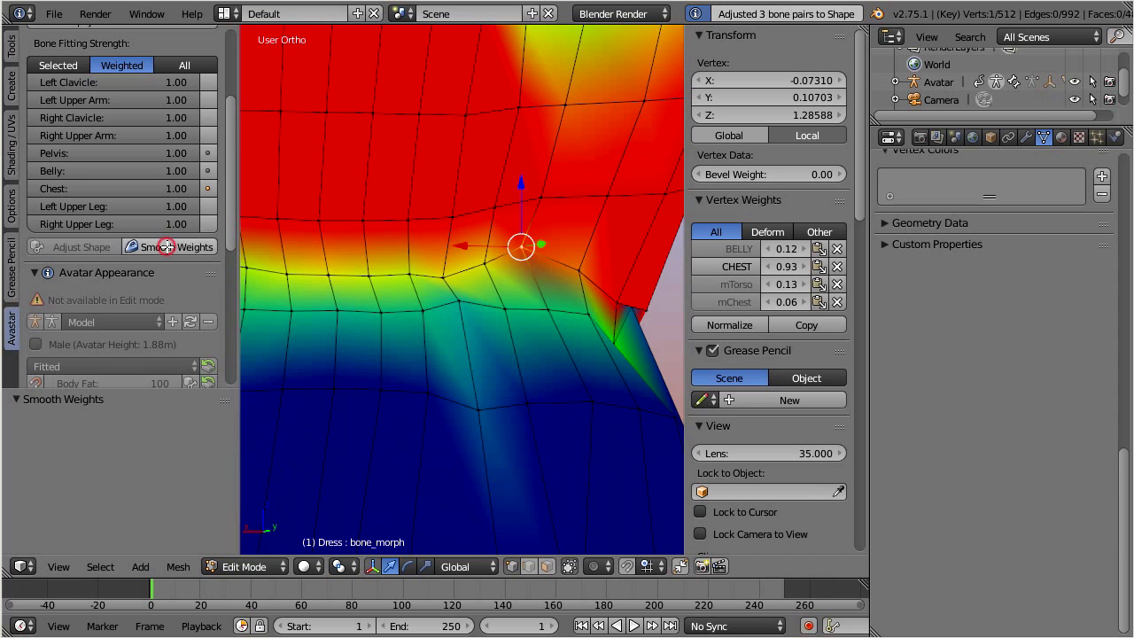
click(168, 249)
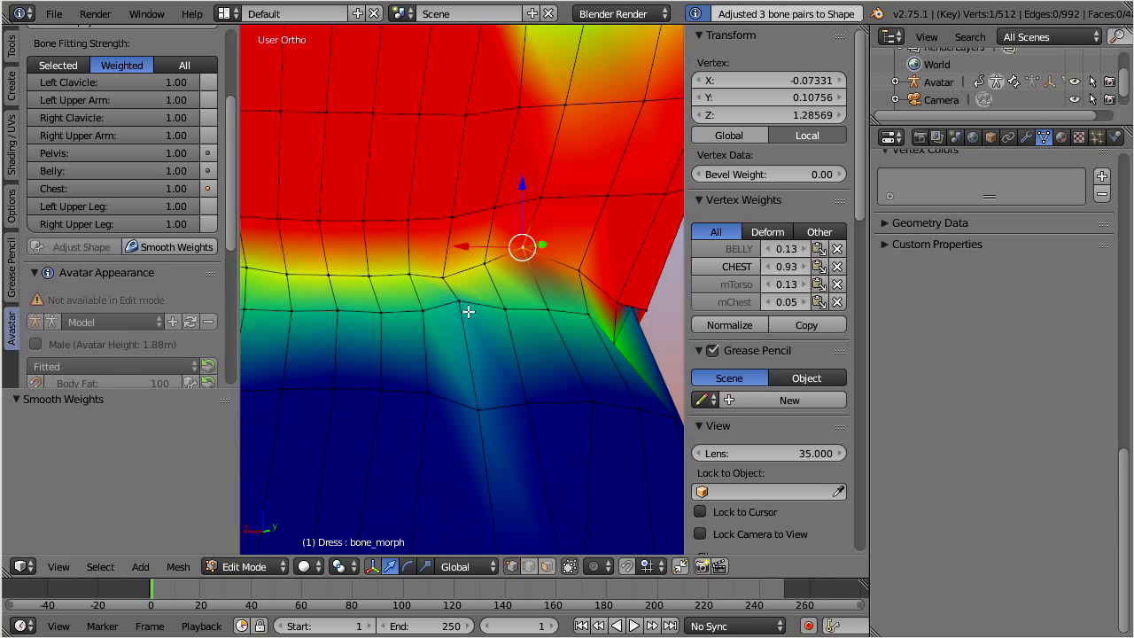
Step: Select the folded vertex further round the dress's side, set its CHEST weight to 0.54, and smooth it twice
scroll(468, 309, down, 2)
middle_drag(469, 309, 402, 329)
mouse_move(557, 331)
shift+middle_down()
mouse_move(390, 335)
mouse_move(461, 319)
mouse_move(544, 329)
shift+middle_up()
right_click(565, 365)
drag(782, 302, 829, 302)
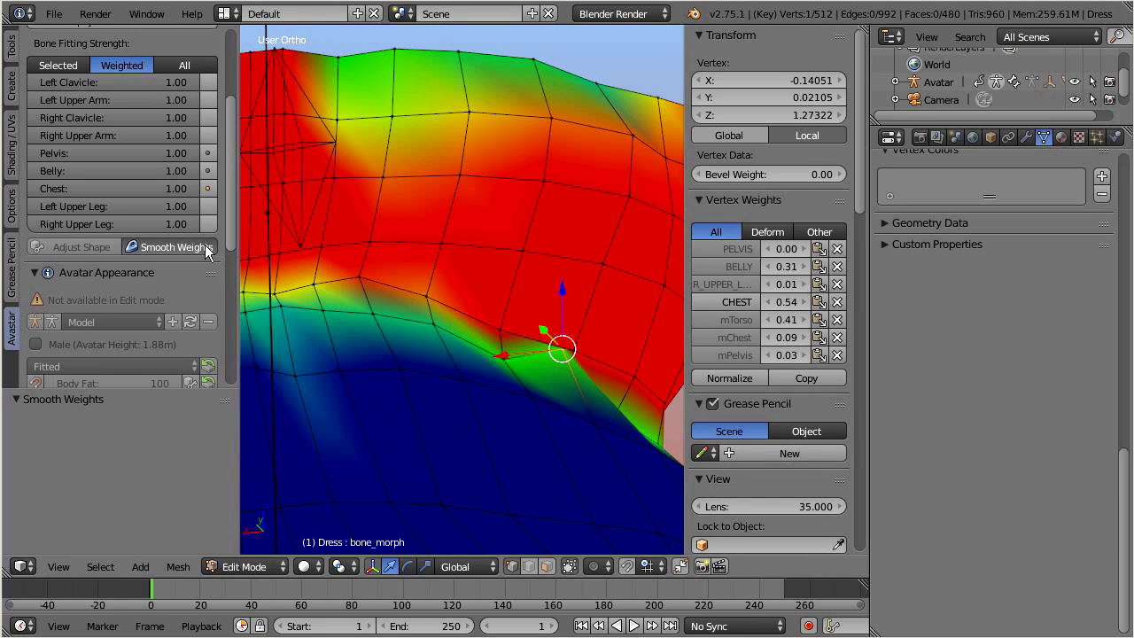
click(205, 248)
click(203, 246)
scroll(436, 378, down, 2)
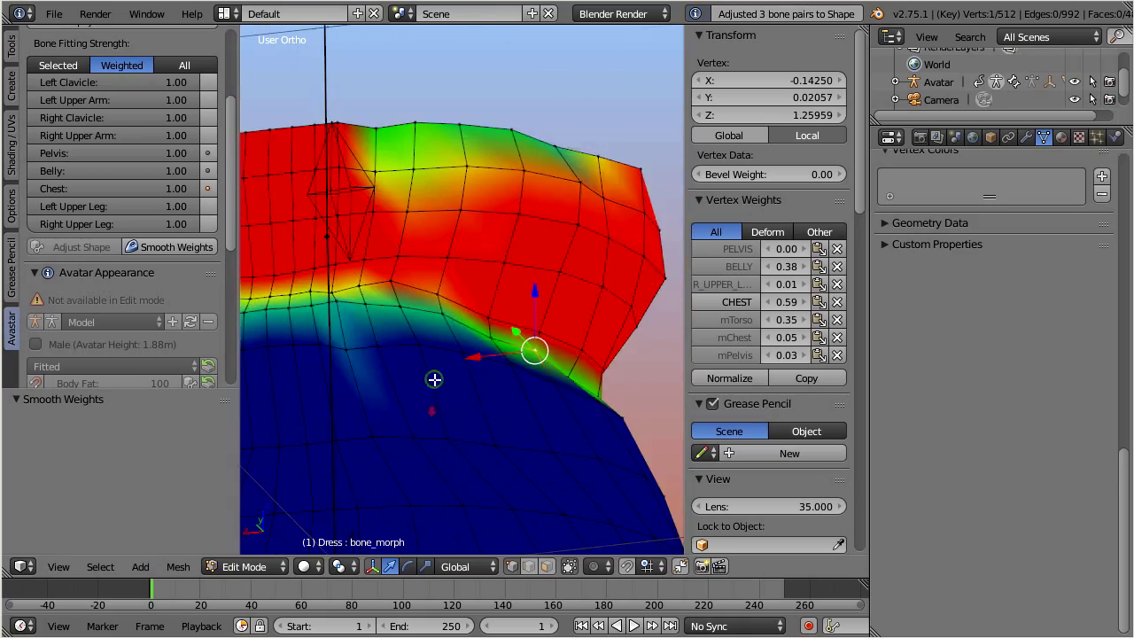
Step: Check the whole dress's shape from the side and front, and switch it to Weight Paint mode
middle_drag(435, 377, 473, 382)
scroll(463, 399, down, 3)
scroll(462, 399, down, 6)
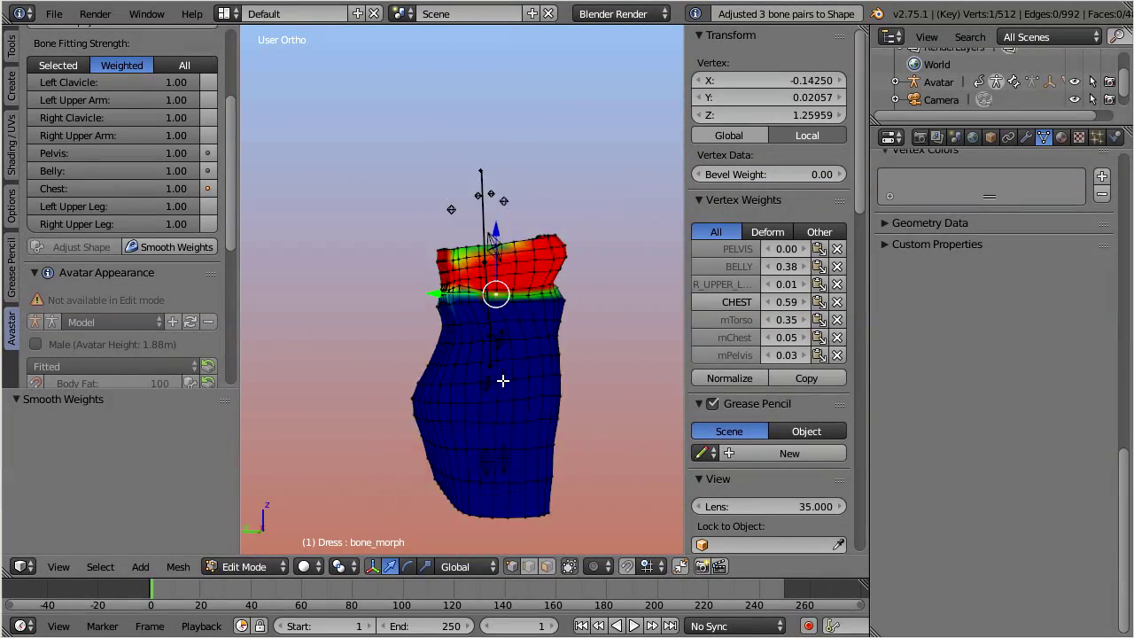
middle_drag(577, 389, 289, 388)
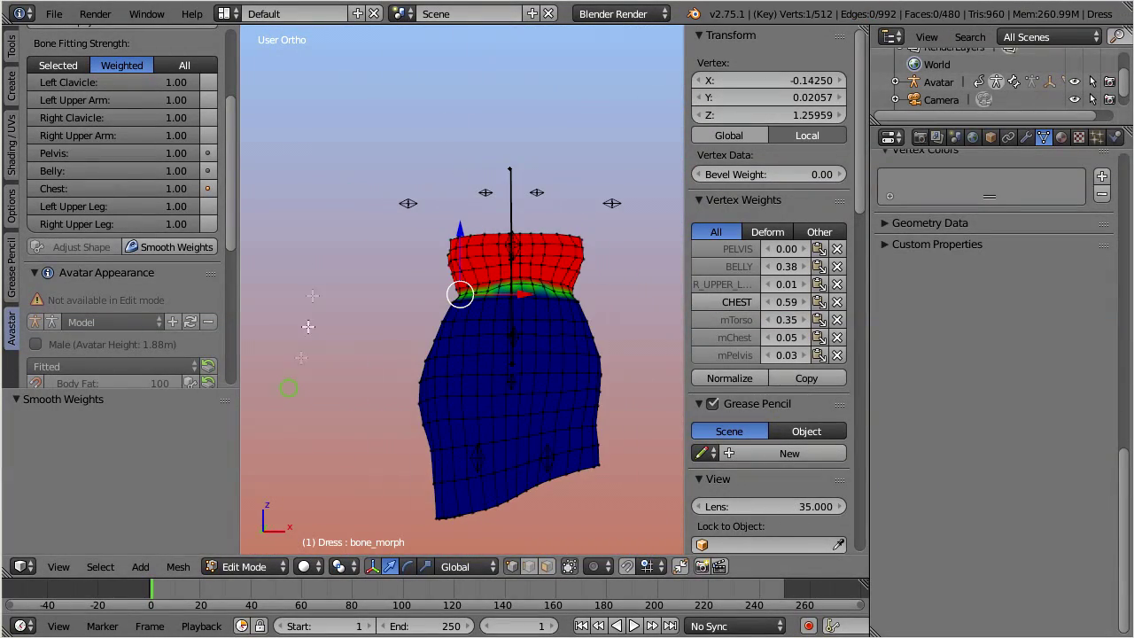
click(244, 566)
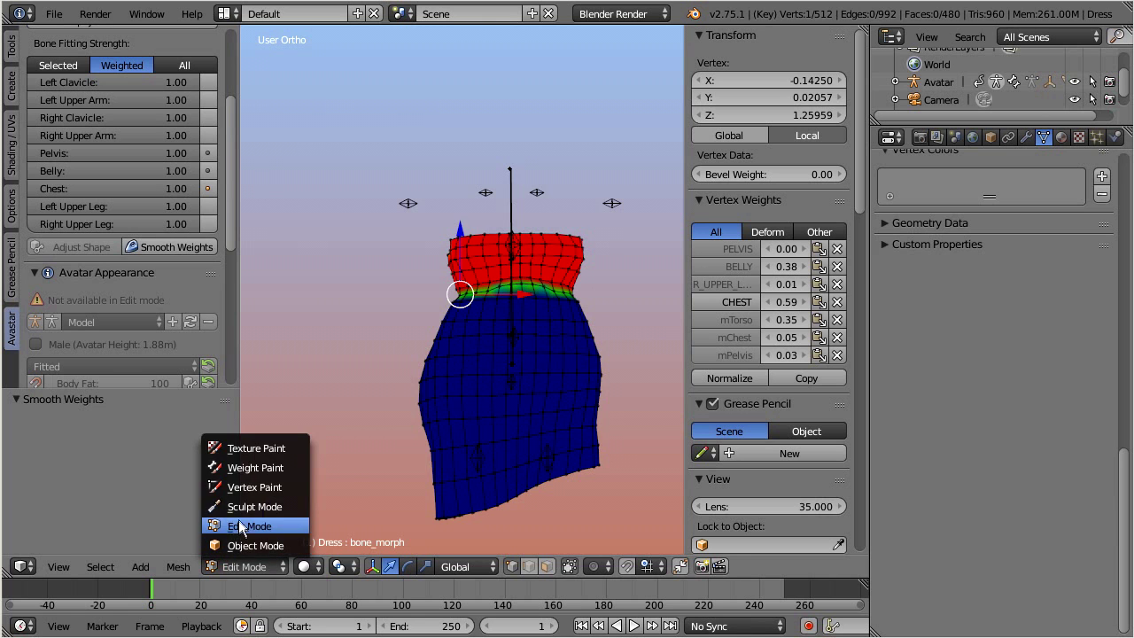
click(243, 469)
Step: Set the avatar's Belly Size, Butt Size and Saddle Bags to 100
drag(232, 219, 228, 326)
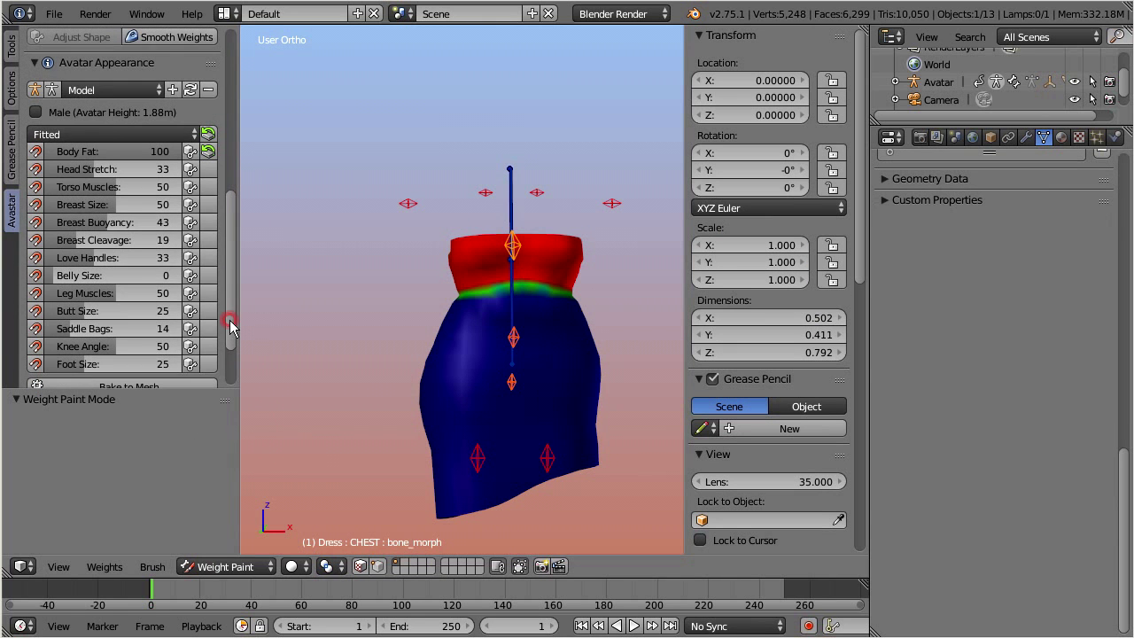
drag(55, 275, 193, 276)
click(77, 311)
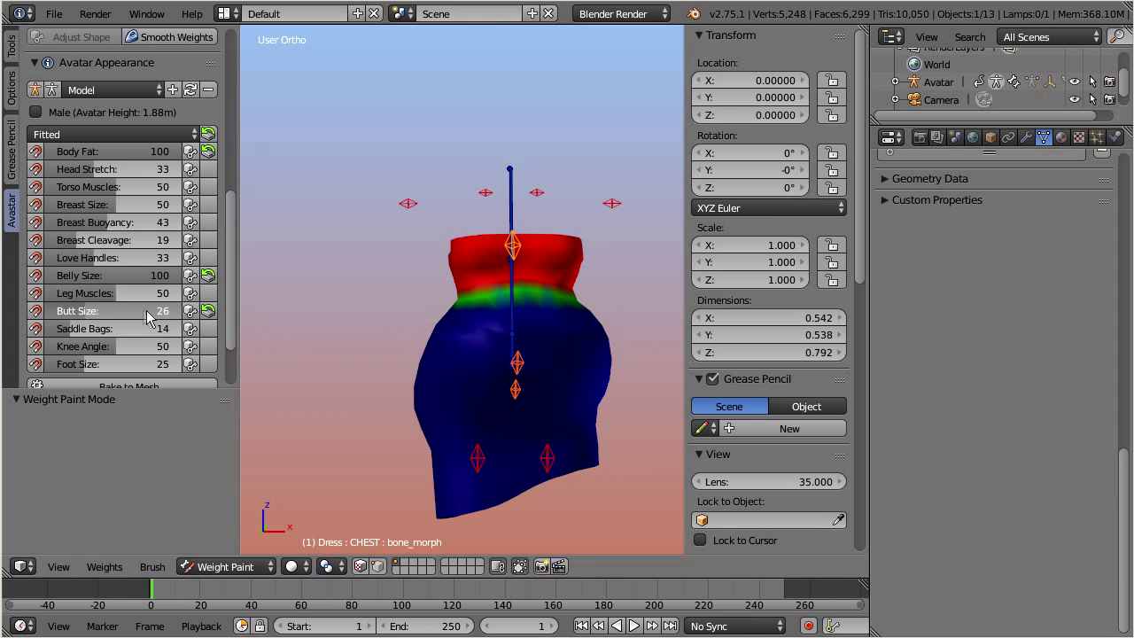
scroll(70, 372, down, 1)
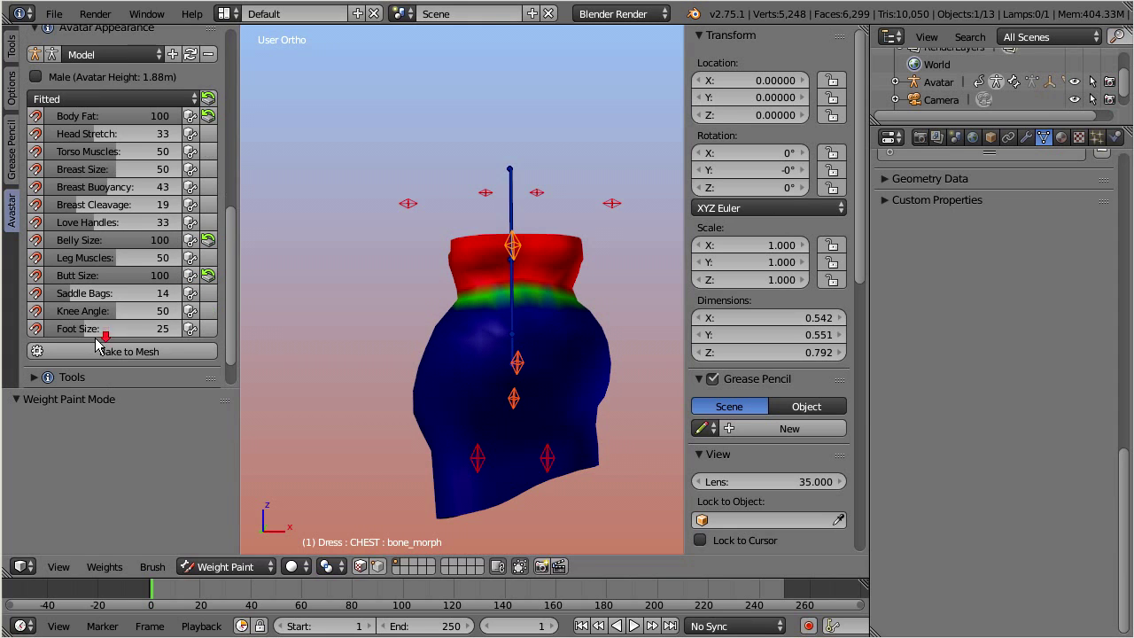
click(64, 292)
drag(64, 292, 202, 302)
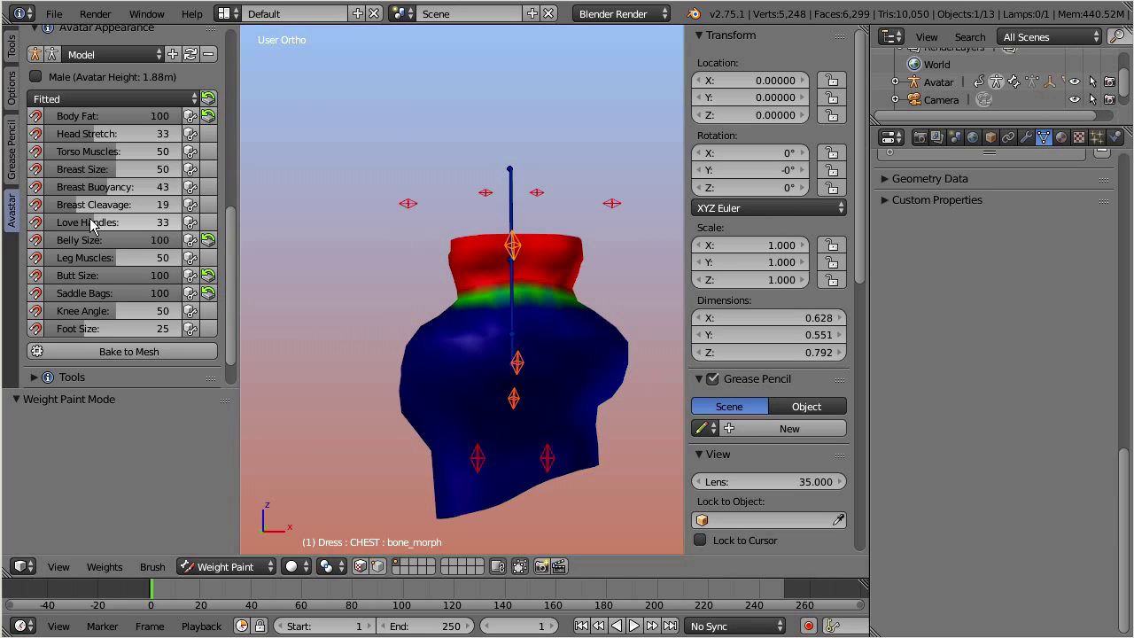
Step: Set the avatar's Torso Muscles and Leg Muscles to 100
click(108, 152)
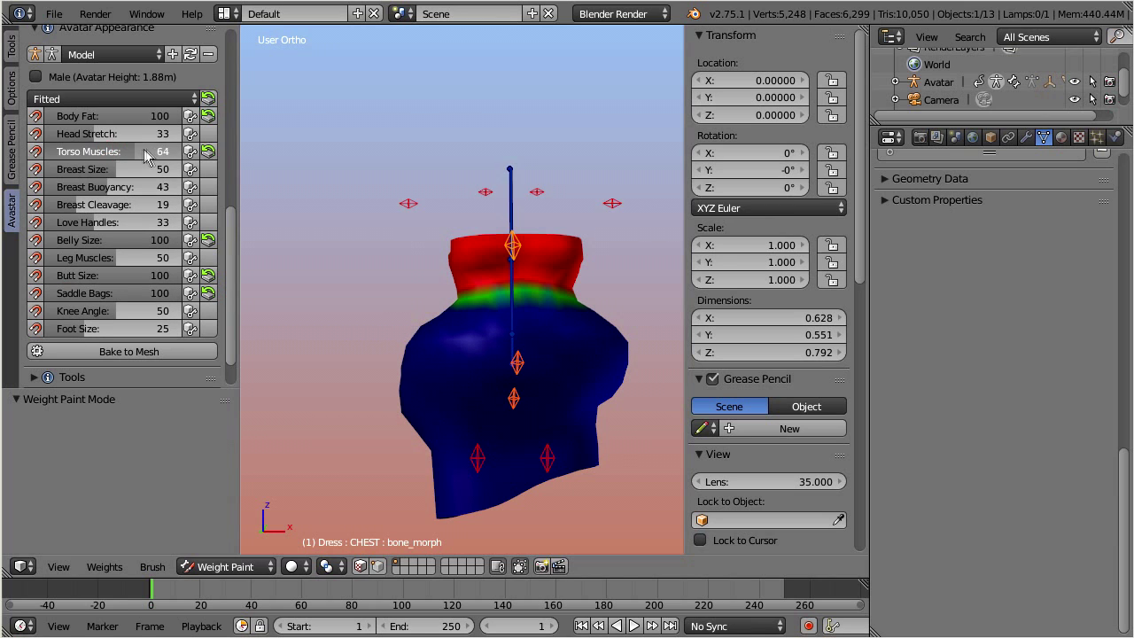
drag(177, 156, 204, 153)
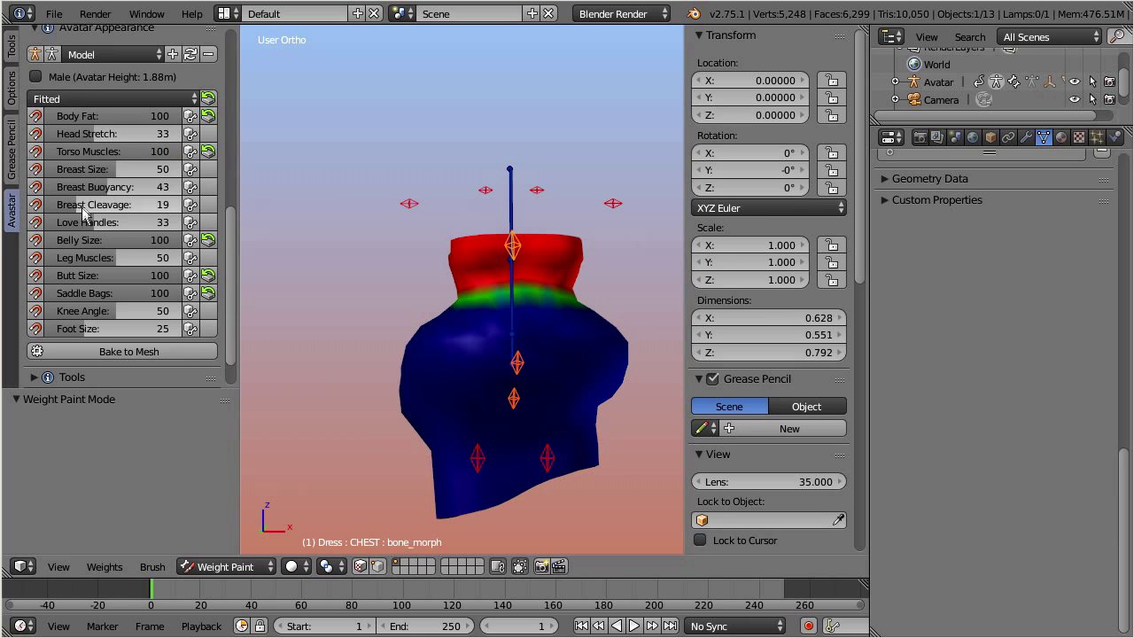
drag(86, 256, 181, 259)
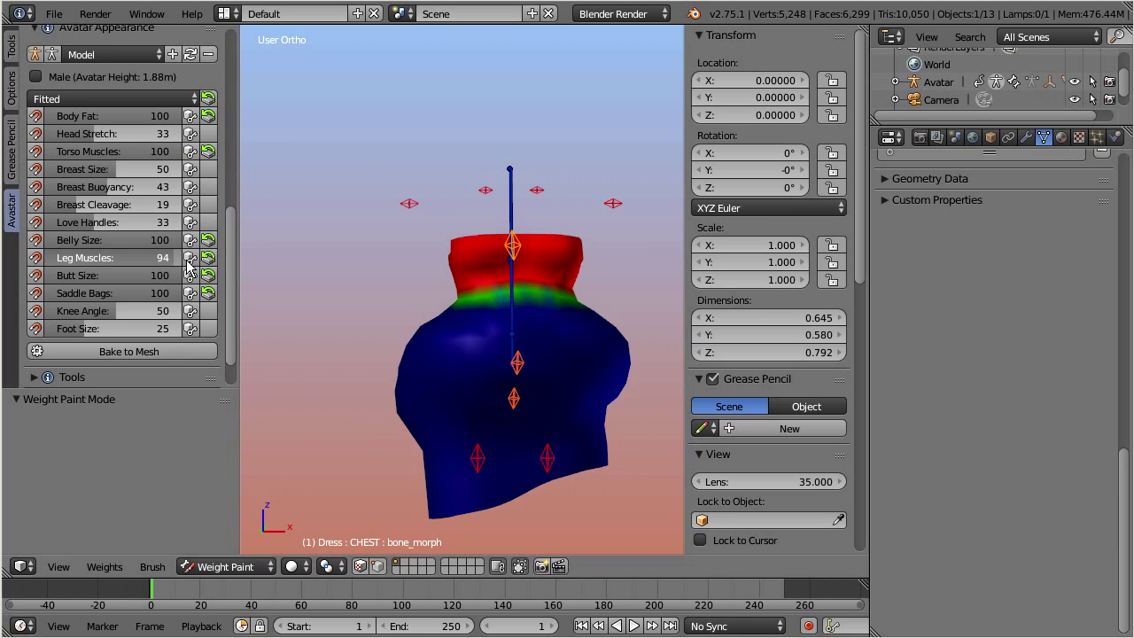
Step: Add the left and right clavicle, upper arm and upper leg fitting bones to the selection and smooth the dress's weights
middle_drag(453, 390, 351, 305)
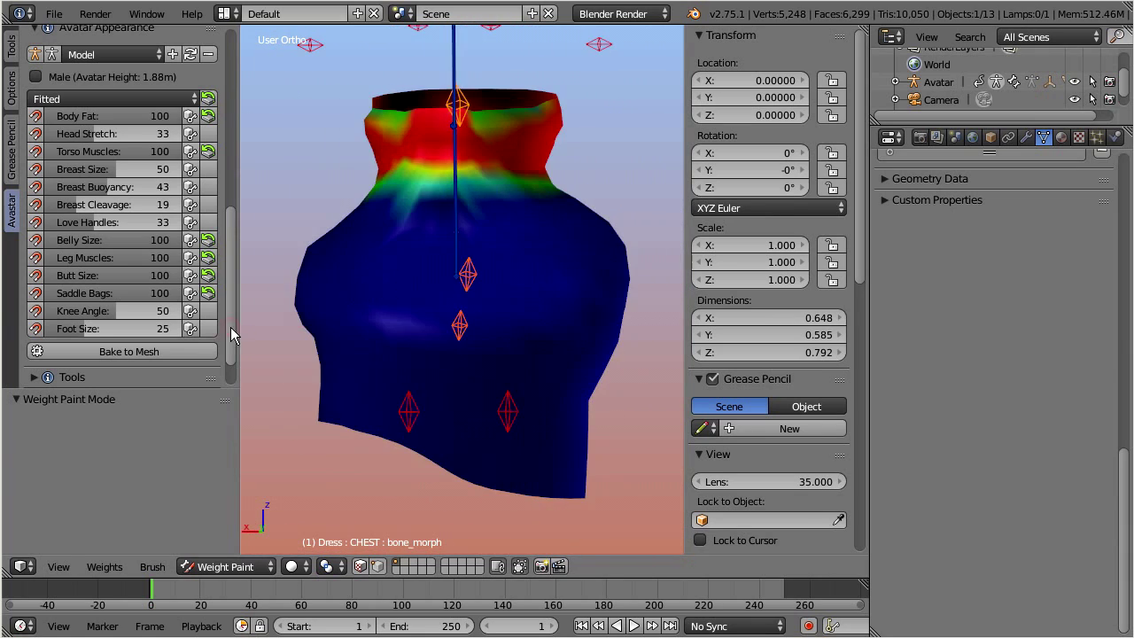
drag(230, 316, 230, 193)
click(206, 148)
click(205, 164)
click(206, 182)
click(208, 198)
click(209, 270)
click(209, 288)
click(208, 286)
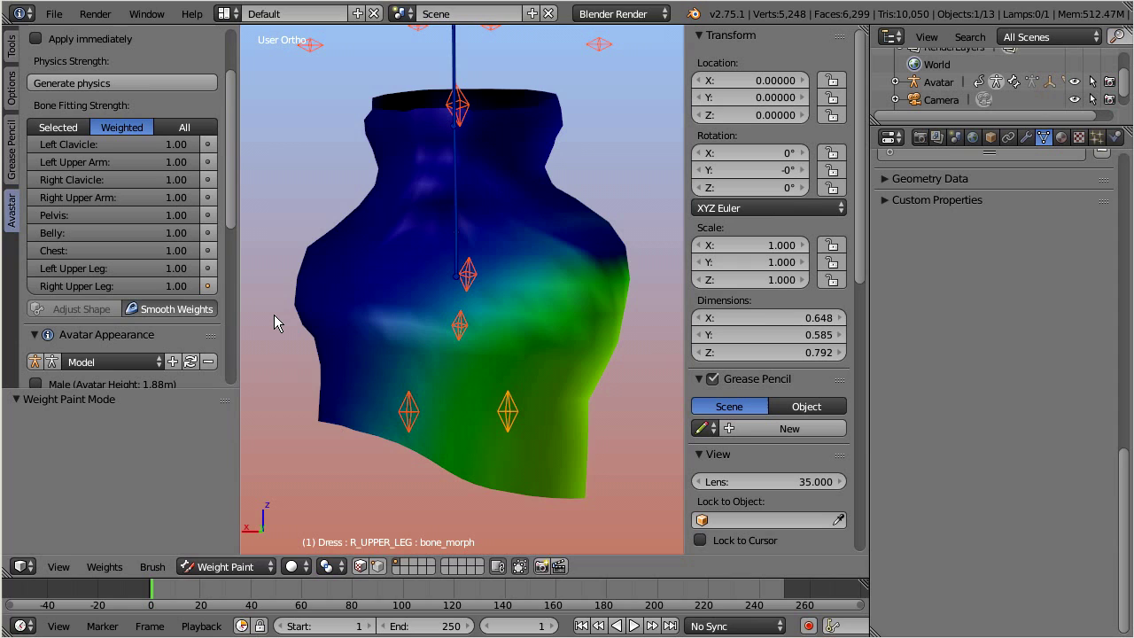
click(192, 309)
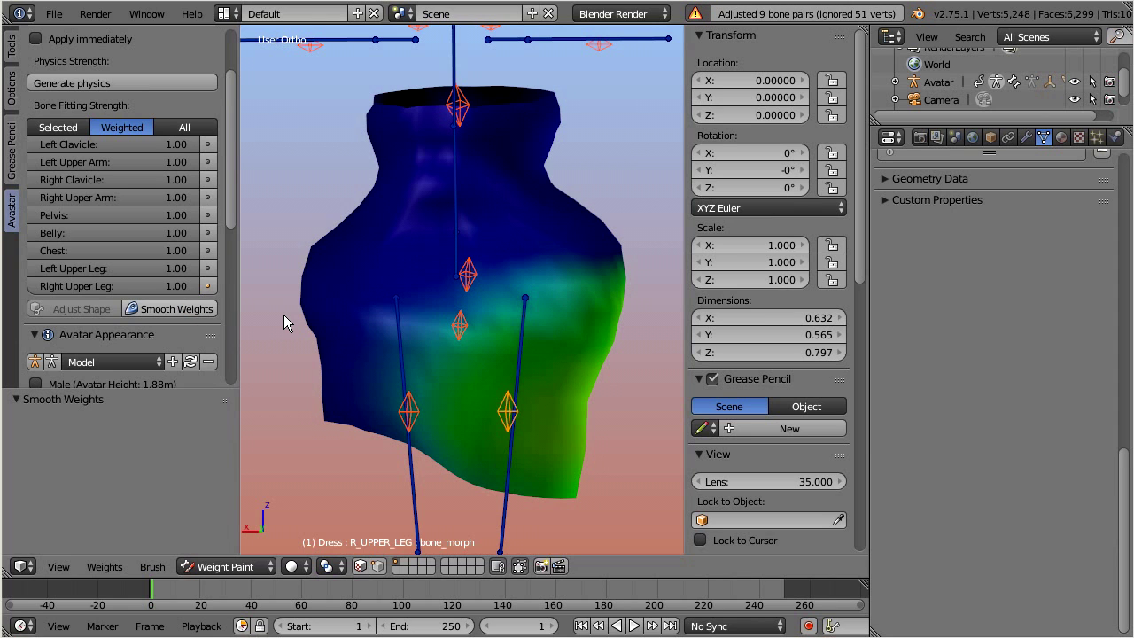
Step: Smooth the dress's weights again and repeat the smoothing for the selected fitting bones
click(204, 310)
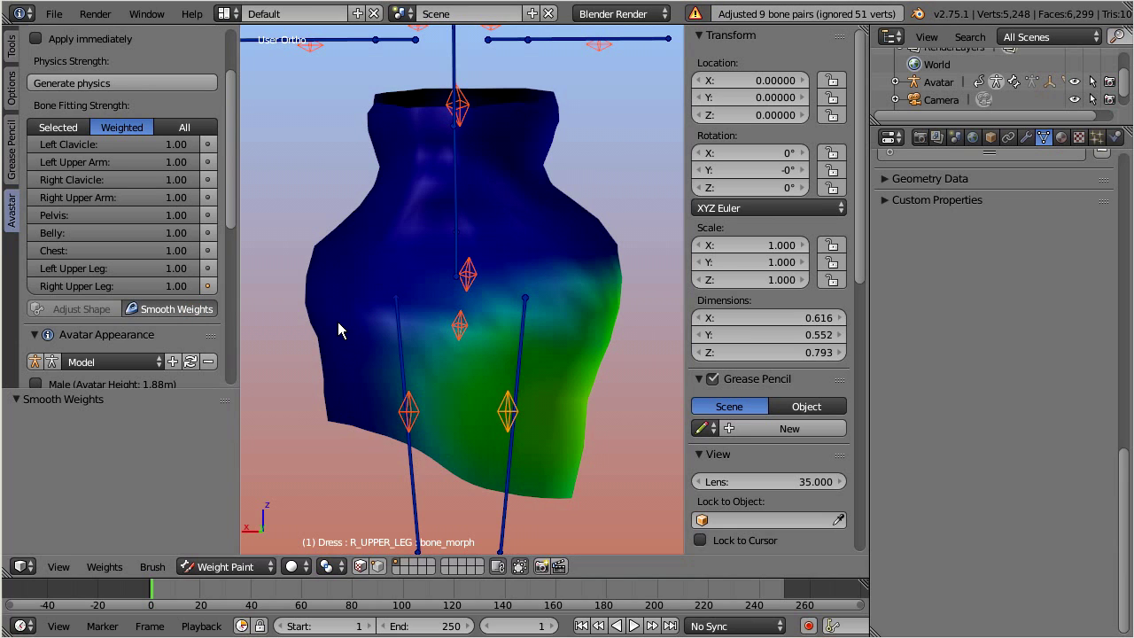
key(shift+r)
mouse_move(380, 319)
middle_down()
mouse_move(666, 330)
mouse_move(372, 332)
mouse_move(611, 328)
mouse_move(381, 326)
middle_up()
Step: Restore the avatar's default shape, and apply the Big shape preset to check how the dress fits
drag(227, 177, 236, 309)
middle_drag(518, 315, 458, 299)
click(103, 66)
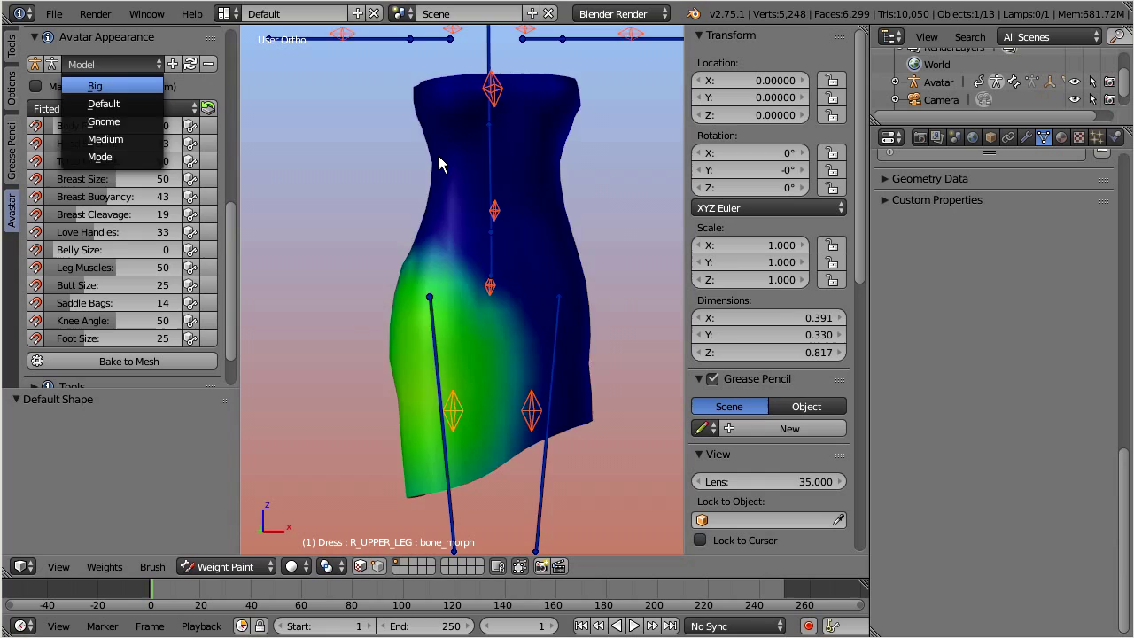
key(Return)
middle_drag(499, 261, 432, 210)
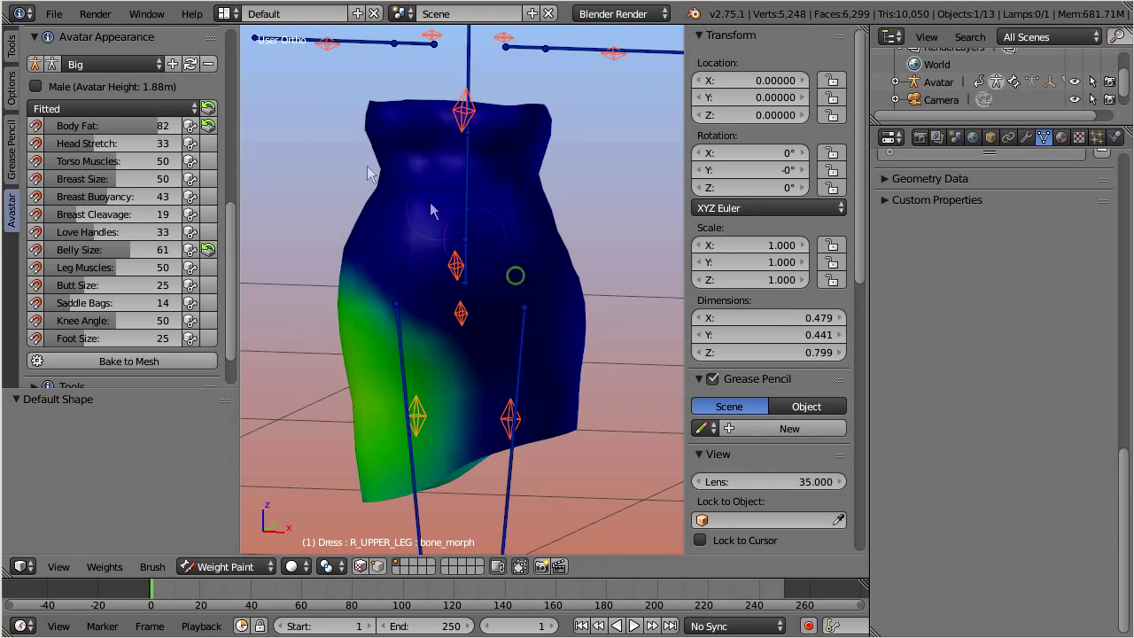
Step: Apply the Gnome shape preset to the avatar and inspect the whole dress on it
click(114, 63)
click(107, 116)
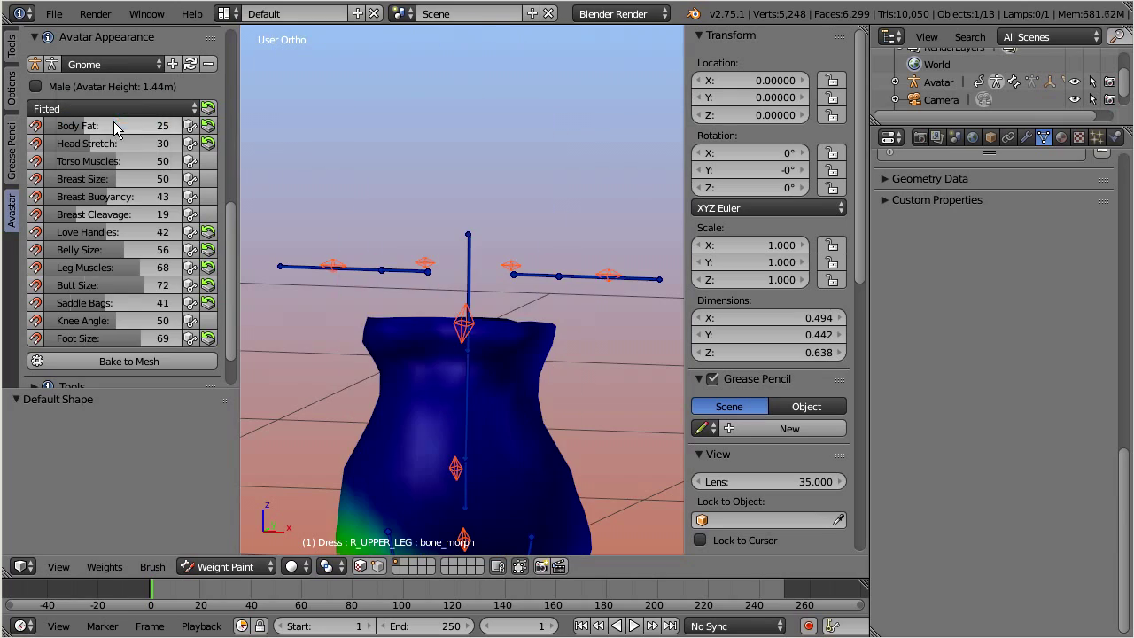
middle_drag(453, 378, 443, 236)
Step: Apply the Model shape preset to check the dress's fit, and restore the avatar's default shape
click(114, 63)
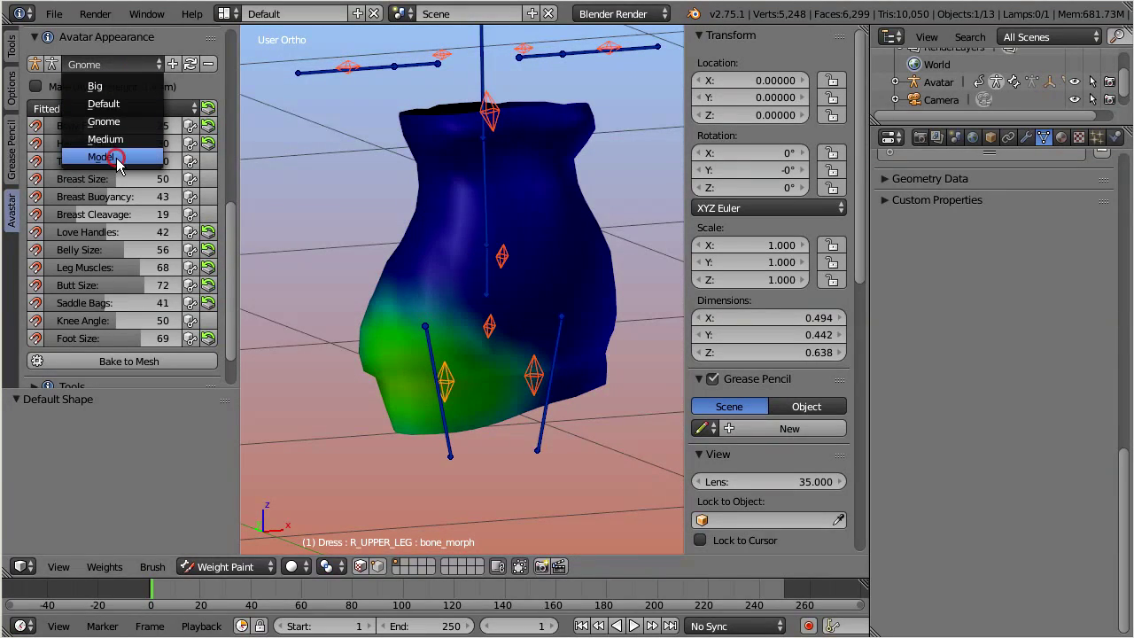
click(106, 151)
middle_drag(512, 186, 469, 371)
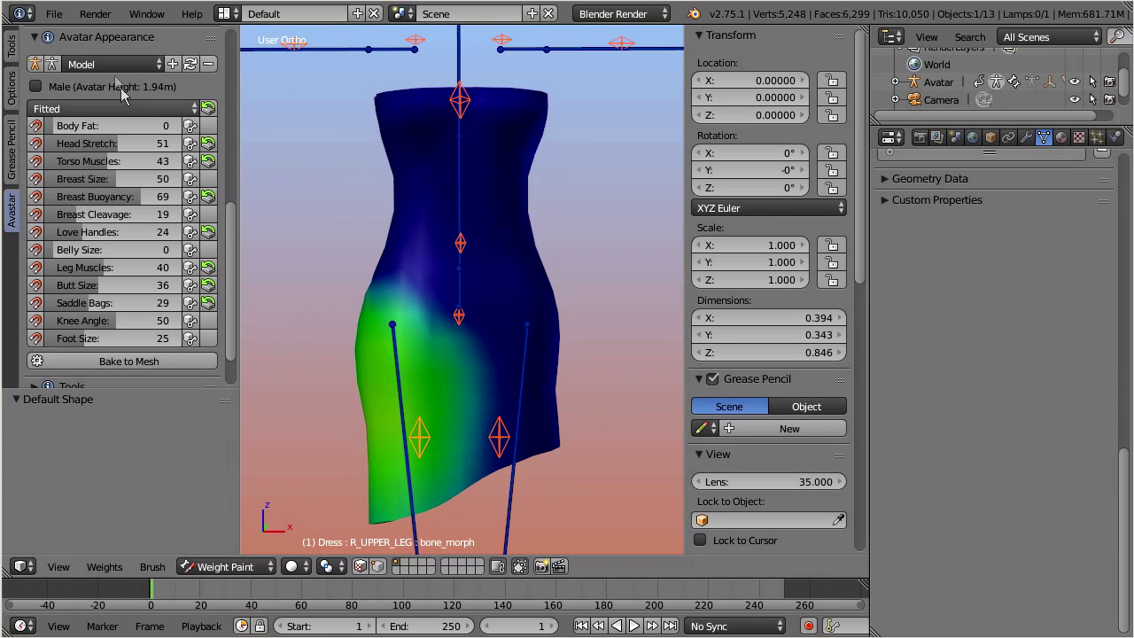
click(32, 66)
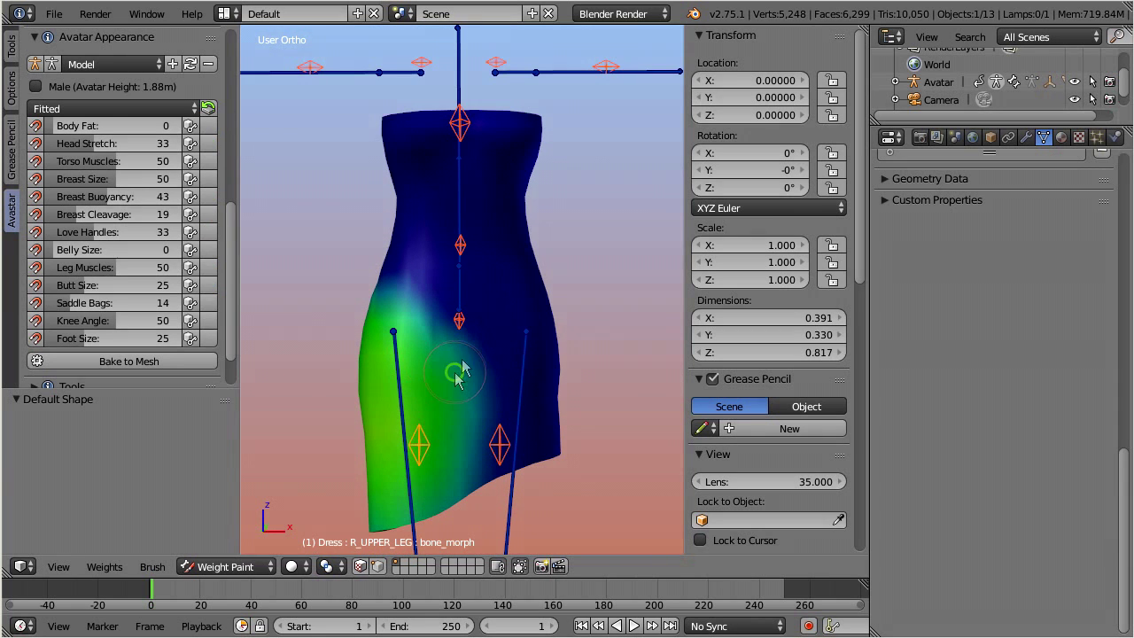
scroll(474, 327, down, 2)
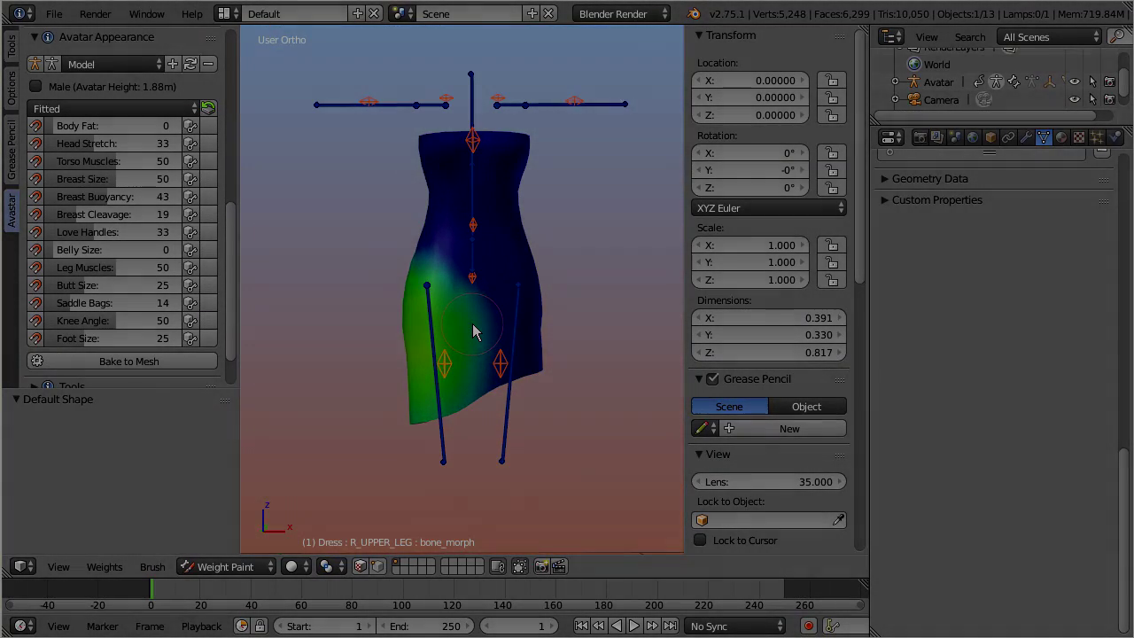